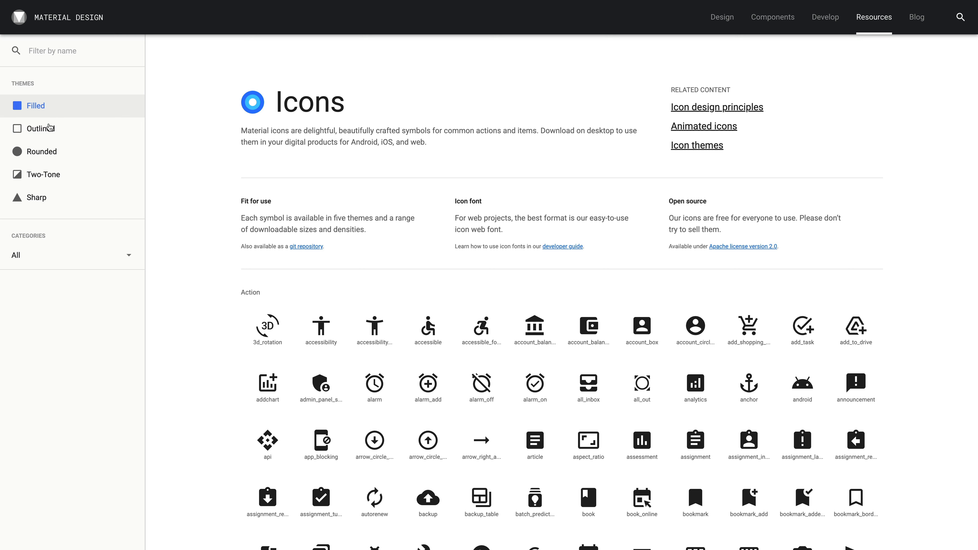
# Compare the Outlined, Rounded and Two-Tone icon themes, return to Filled and look through the Action icons.
pyautogui.click(50, 134)
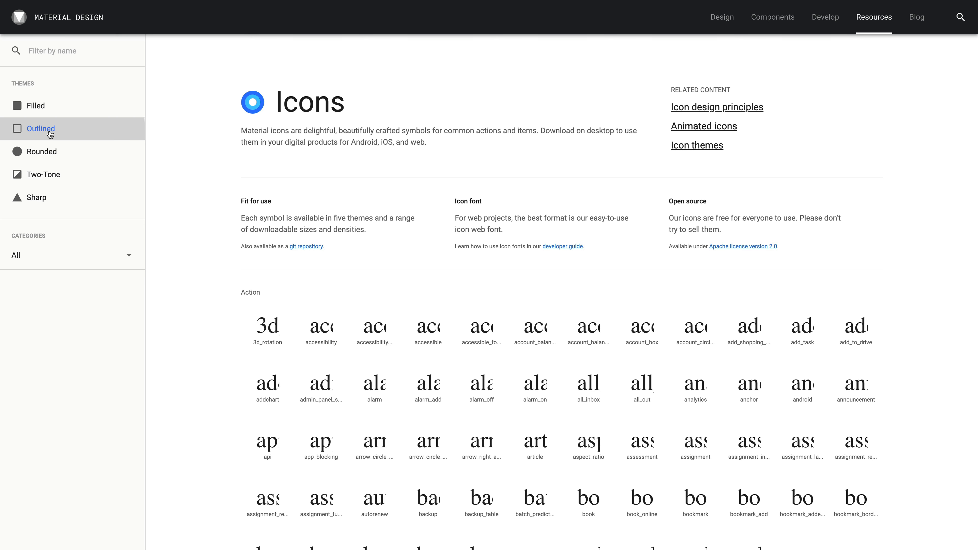
pyautogui.click(45, 154)
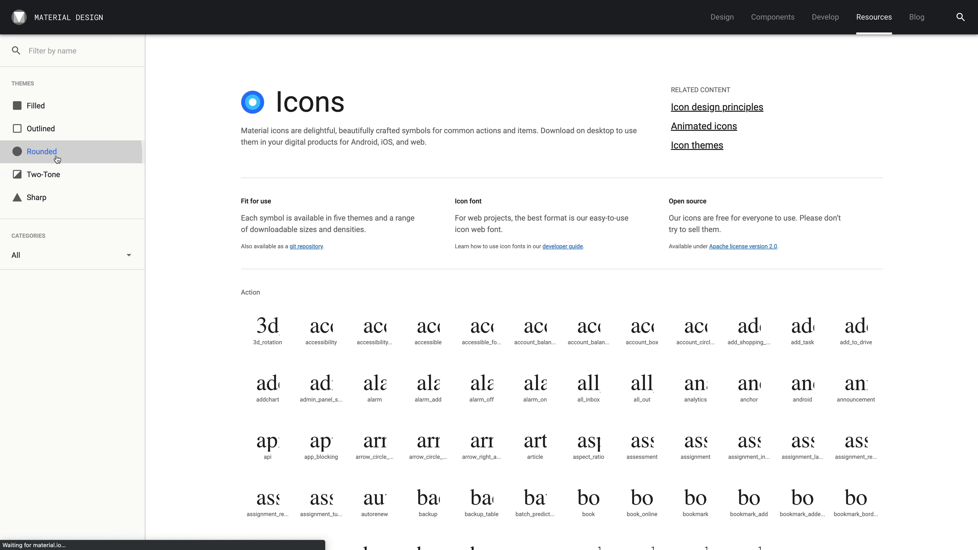
pyautogui.click(69, 174)
pyautogui.click(48, 116)
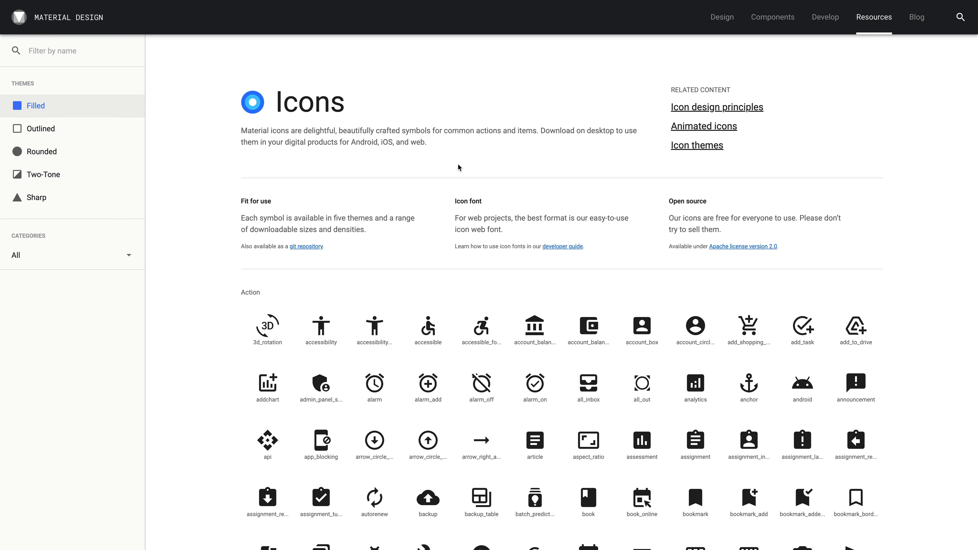
pyautogui.scroll(-7, 458, 168)
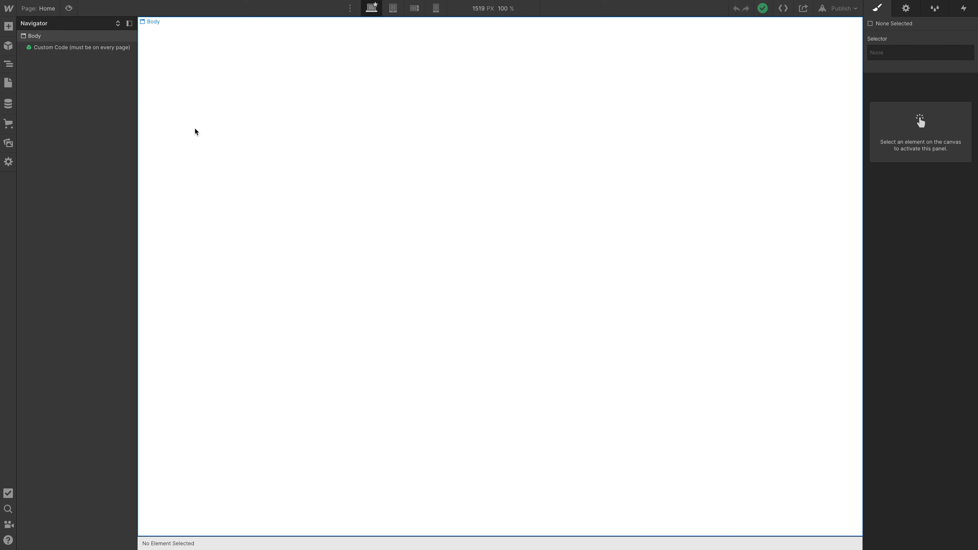
# Add a text block to the page body and replace its placeholder text with "api".
pyautogui.press('a')
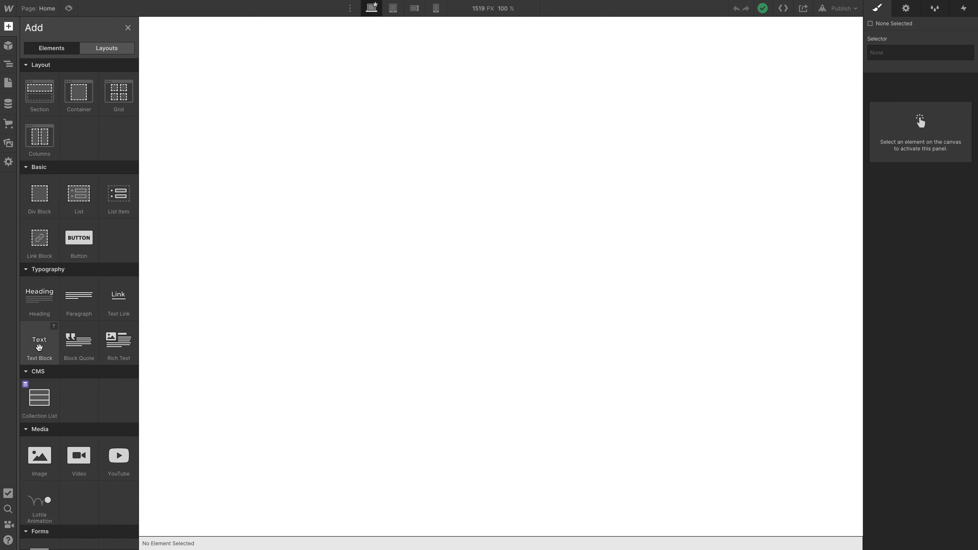
pyautogui.click(39, 347)
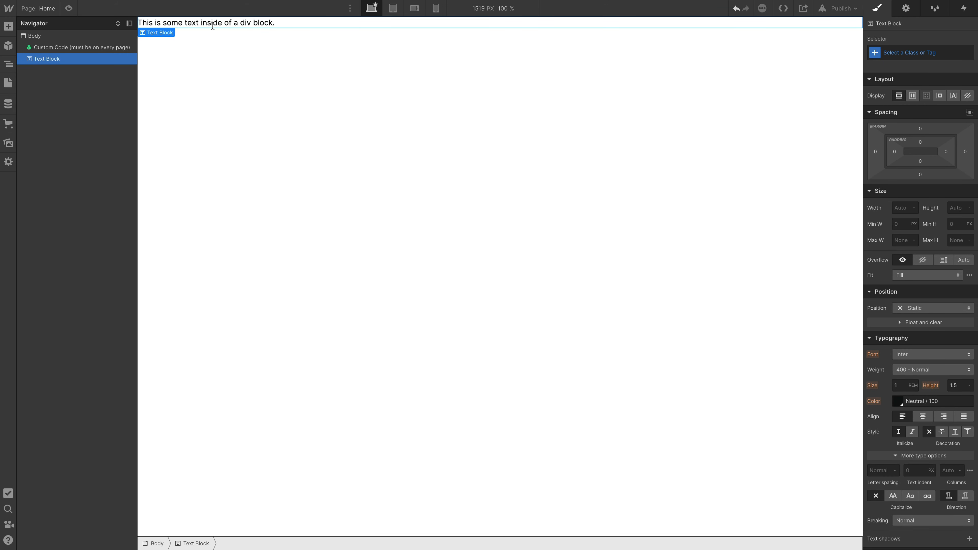
pyautogui.doubleClick(213, 23)
pyautogui.write('api')
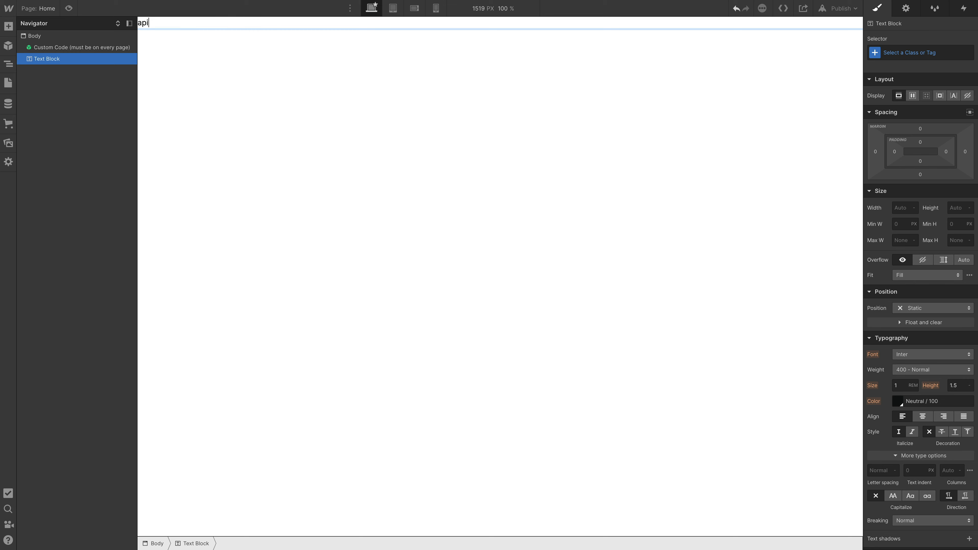
pyautogui.click(155, 56)
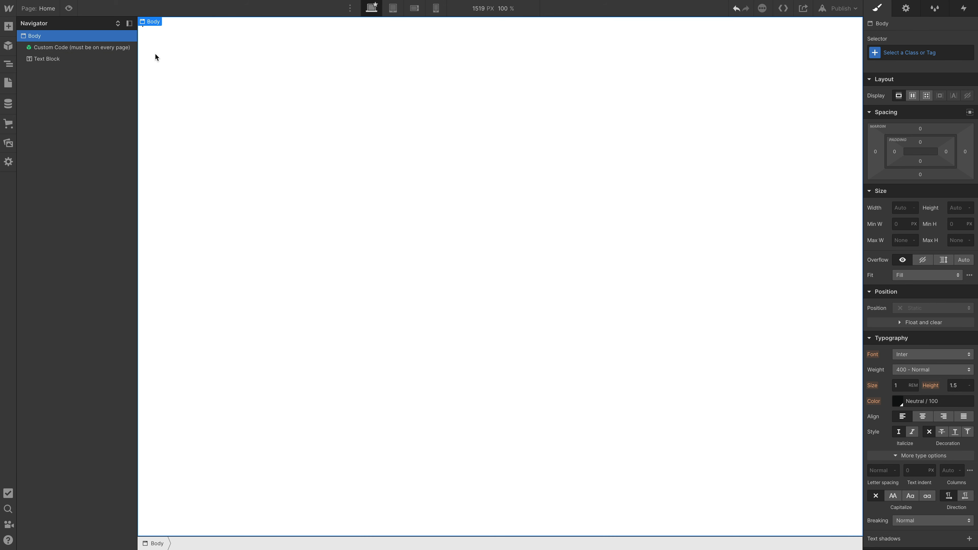
# Apply the existing Material Icons class to the "api" text block.
pyautogui.click(166, 30)
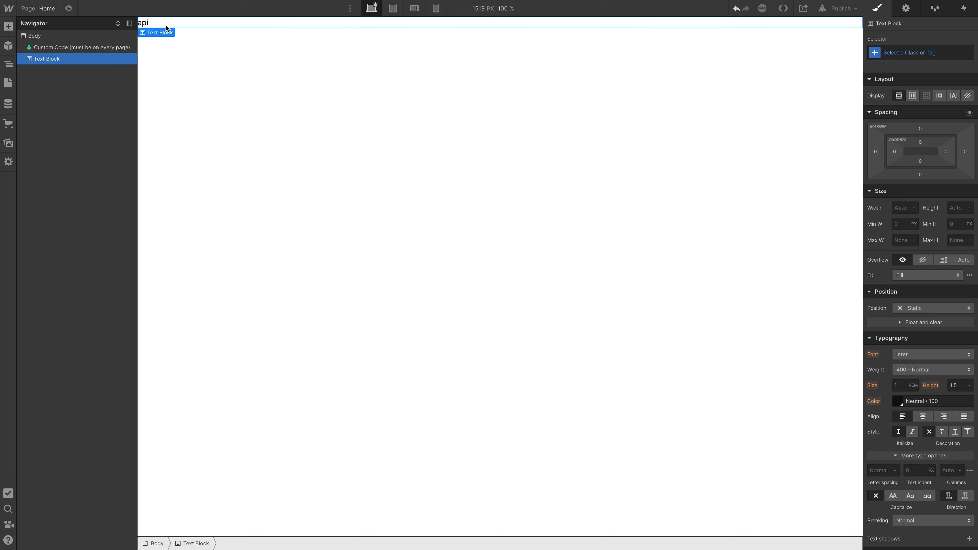
pyautogui.hotkey('ctrl', 'Return')
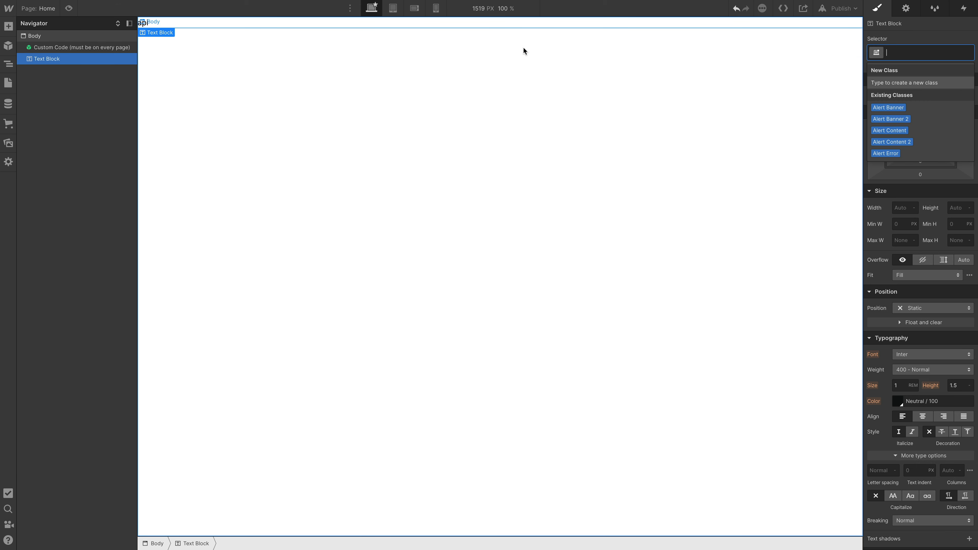
pyautogui.write('Mate')
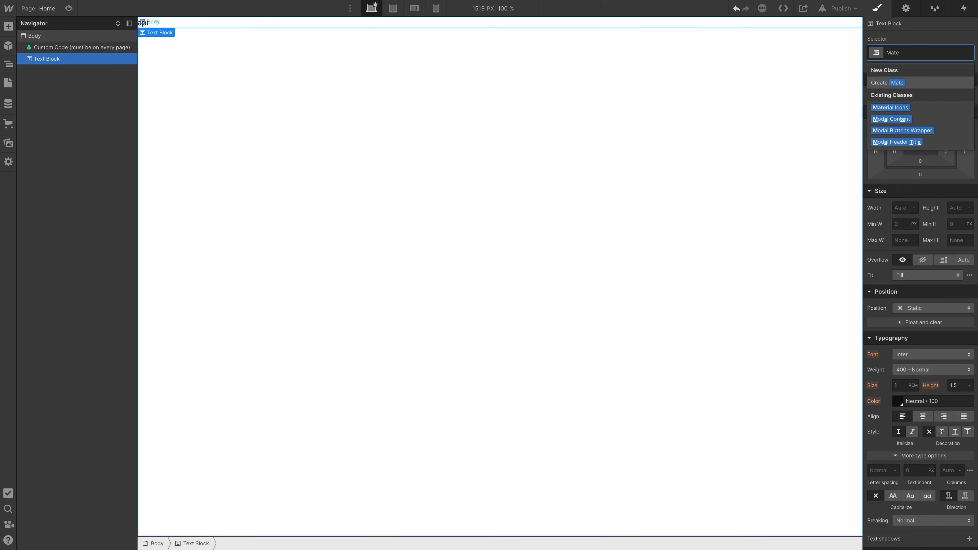
pyautogui.press('Down')
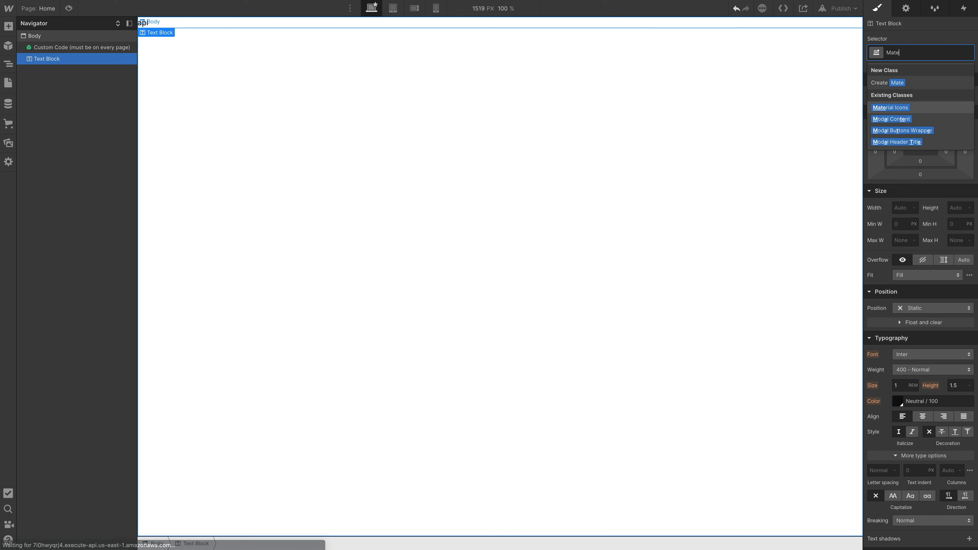
pyautogui.press('Return')
pyautogui.click(252, 120)
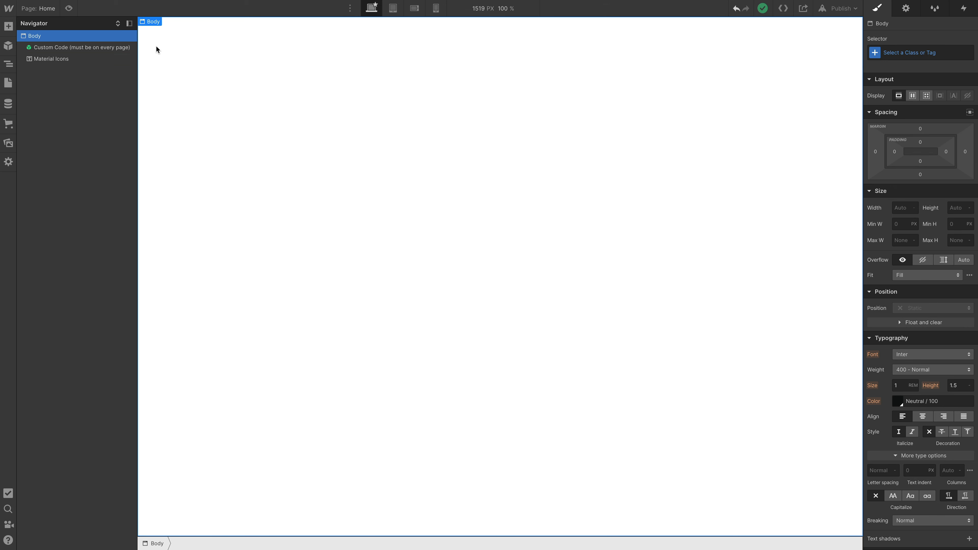
pyautogui.click(79, 61)
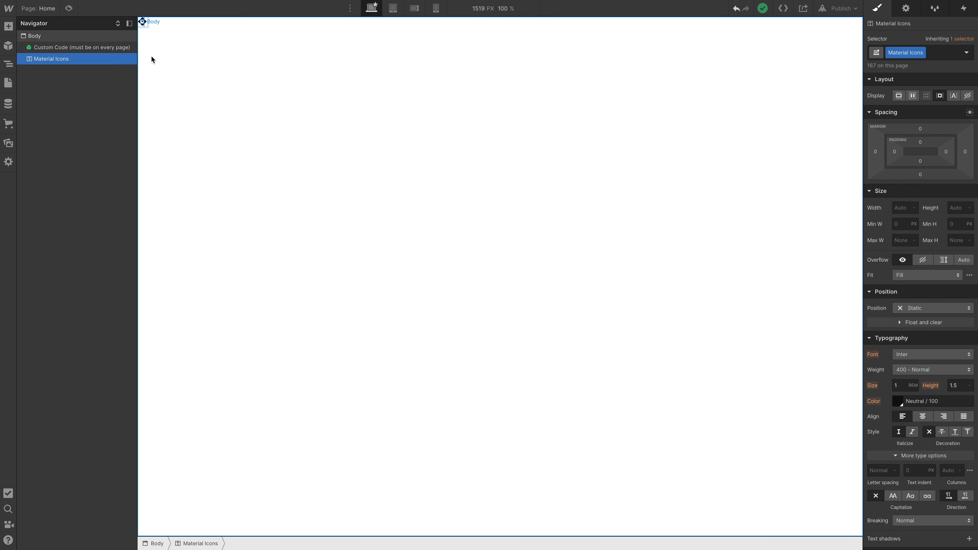
pyautogui.press('Return')
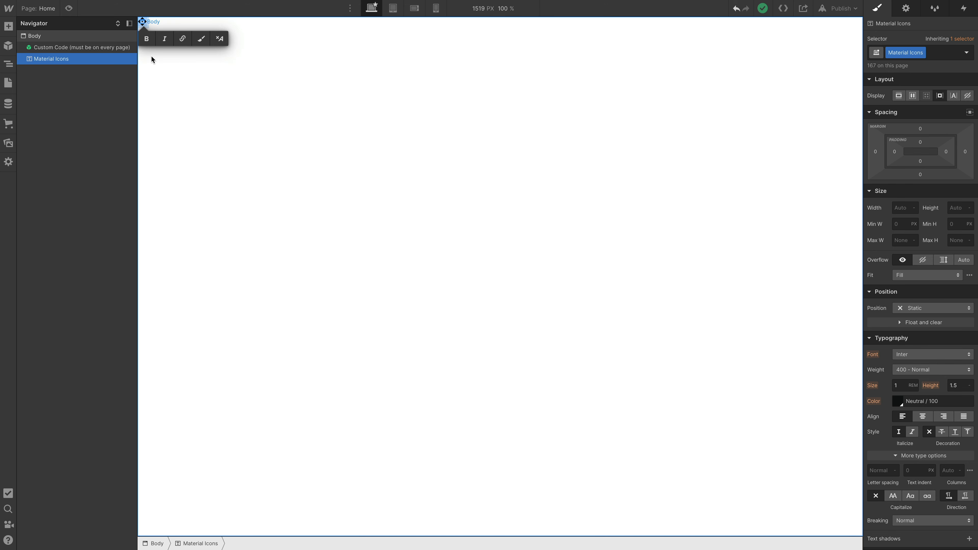
pyautogui.press('Escape')
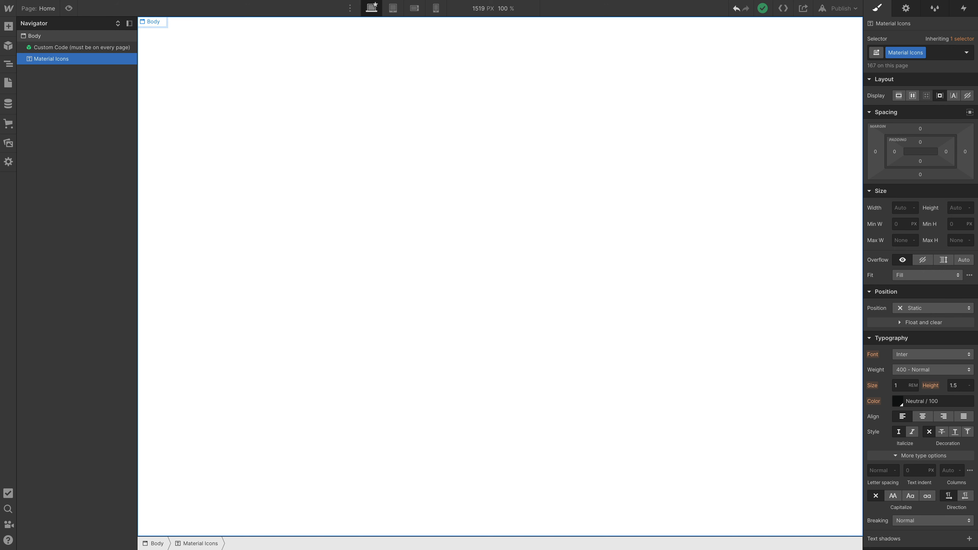
pyautogui.write('m')
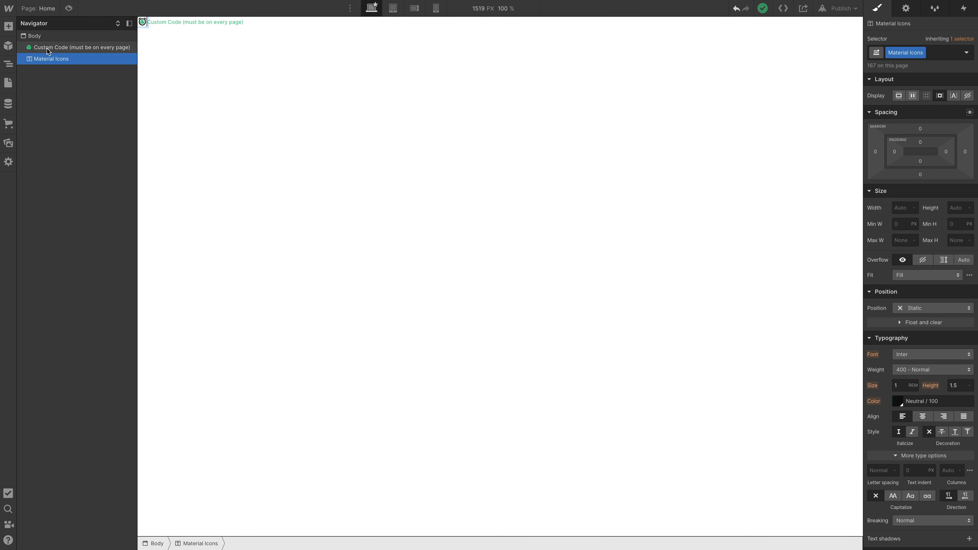
# Delete the Material Icons text block from the page body.
pyautogui.click(48, 49)
pyautogui.click(48, 59)
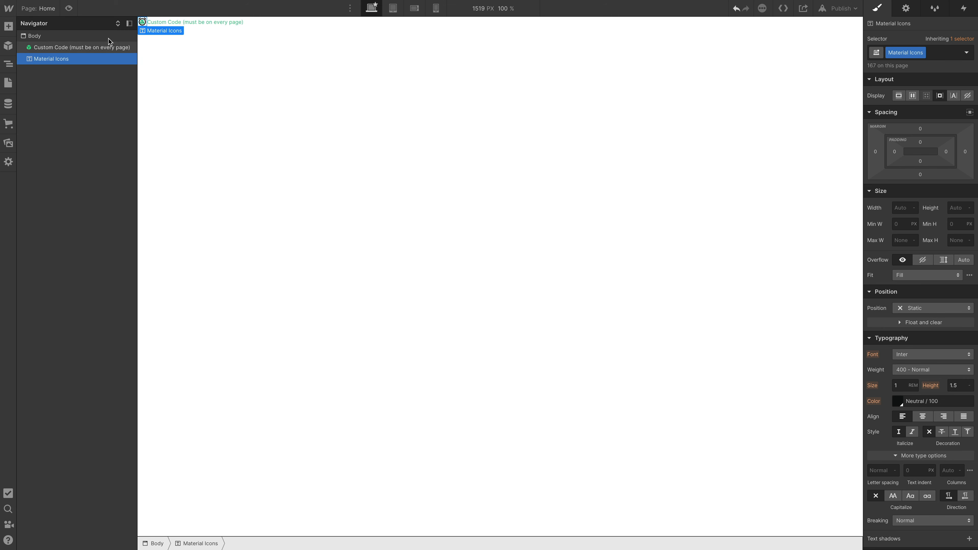
pyautogui.press('Delete')
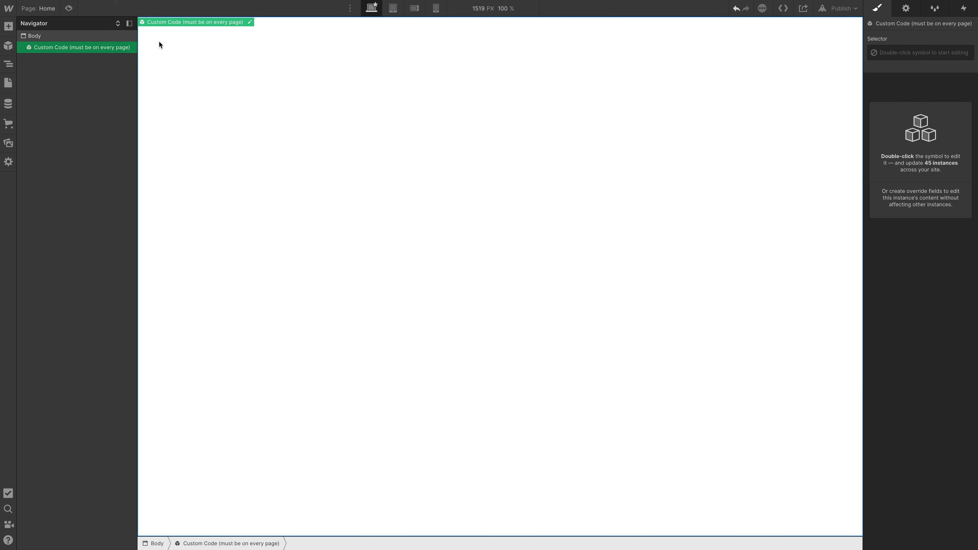
# Switch to the Systemflow style guide's Icons page and copy the name of the Feature Icon component.
pyautogui.hotkey('ctrl', 'shift', 'Tab')
pyautogui.hotkey('ctrl', 'shift', 'Tab')
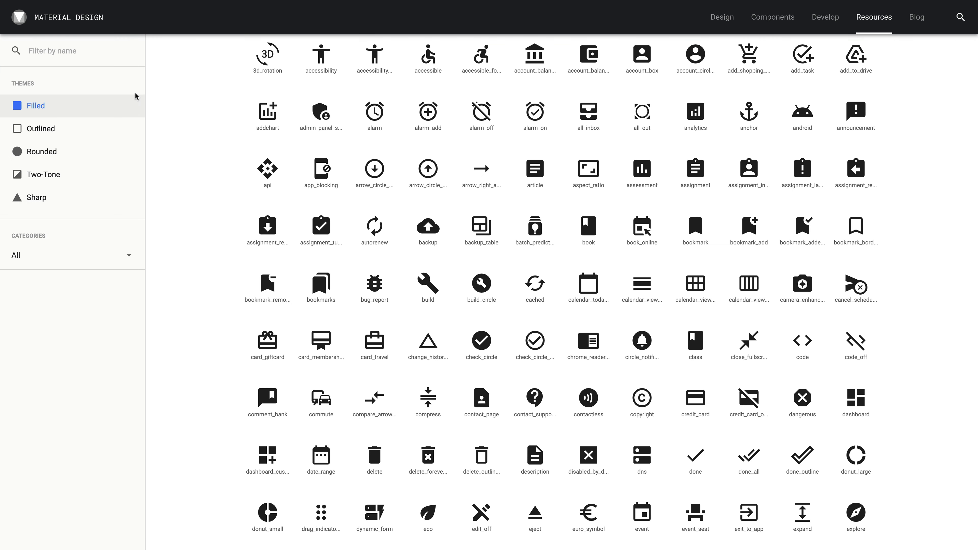
pyautogui.scroll(-1, 390, 197)
pyautogui.scroll(-2, 389, 197)
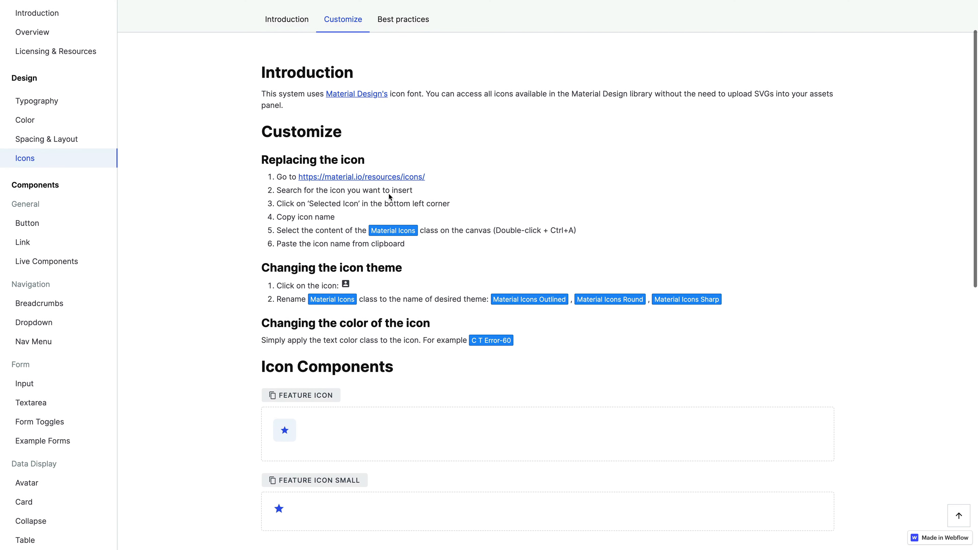
pyautogui.scroll(1, 389, 197)
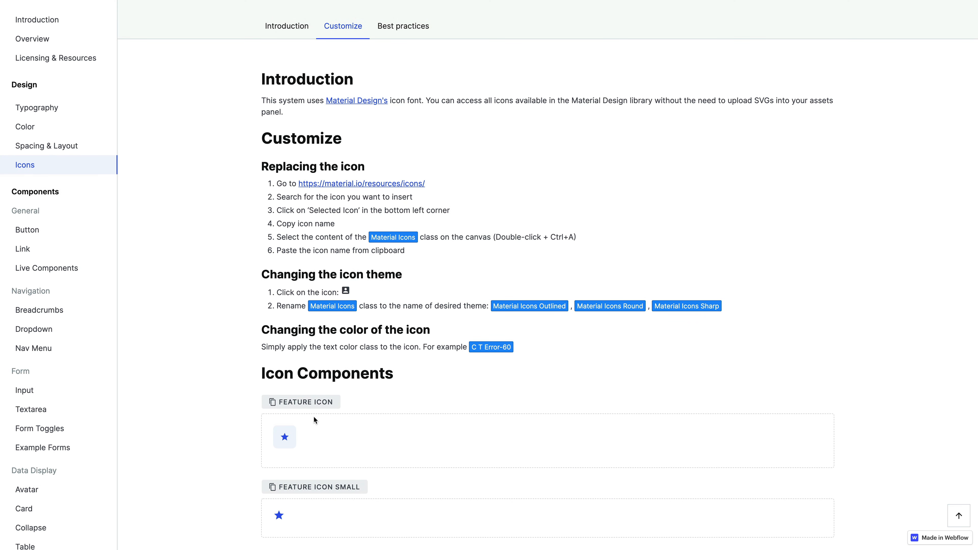
pyautogui.click(306, 404)
# Switch back to the Webflow Designer, search for "Feature Icon" and insert the Feature Icon symbol into the page.
pyautogui.hotkey('ctrl', 'Tab')
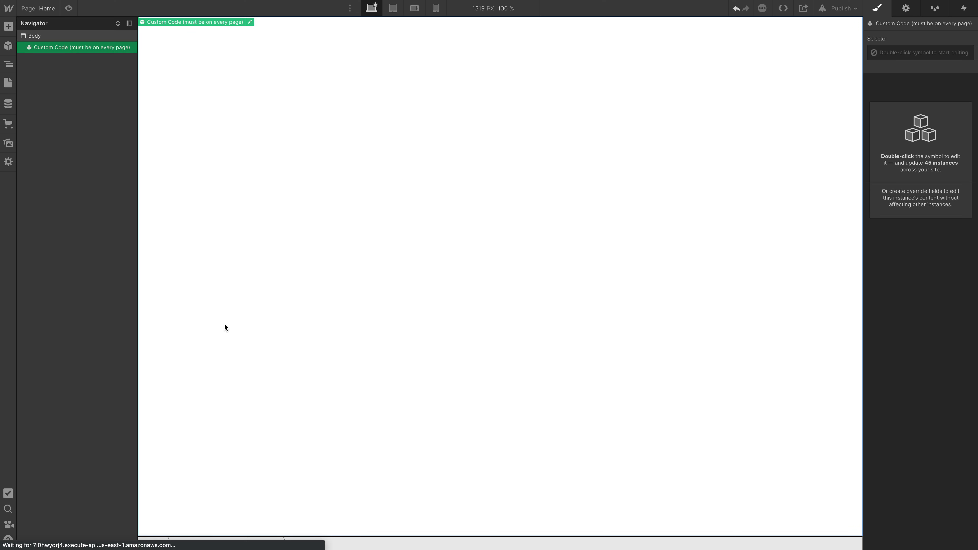
pyautogui.press('super+e')
pyautogui.write('Feature Icon')
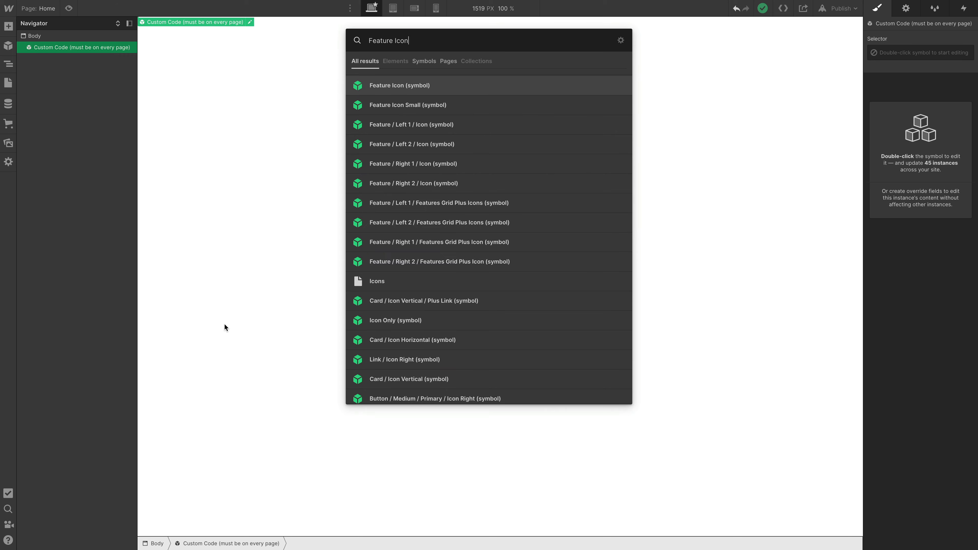
pyautogui.press('Return')
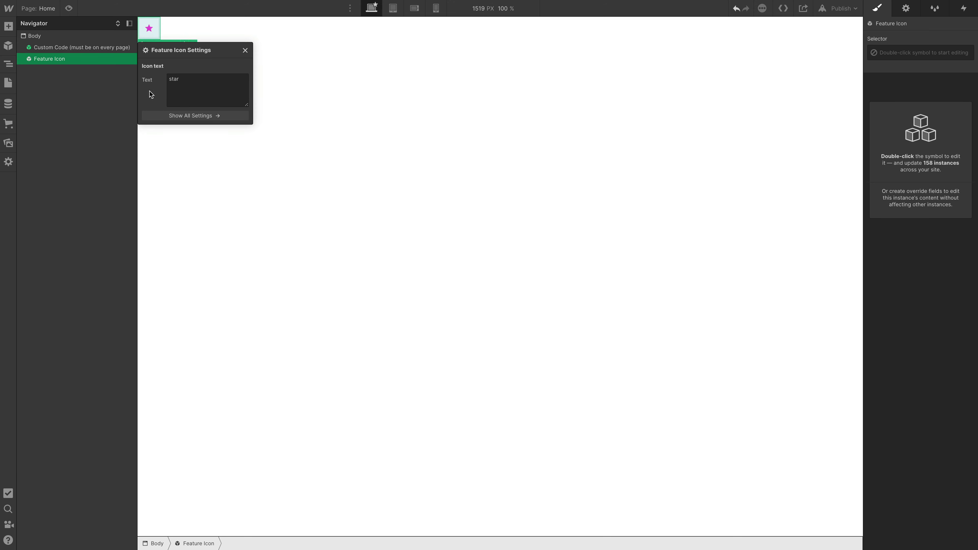
# Set the Feature Icon's Icon text override to "api" and show all of the symbol's settings.
pyautogui.doubleClick(192, 81)
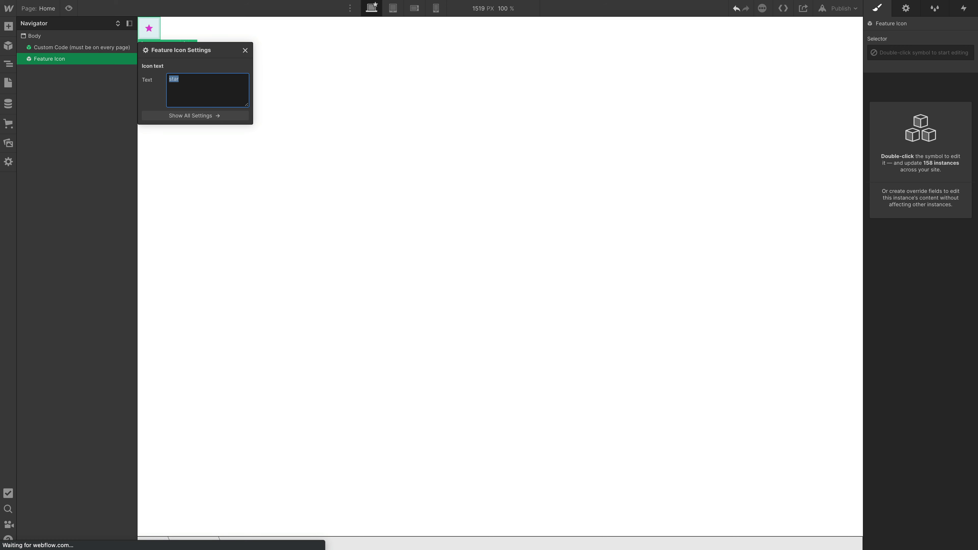
pyautogui.write('api')
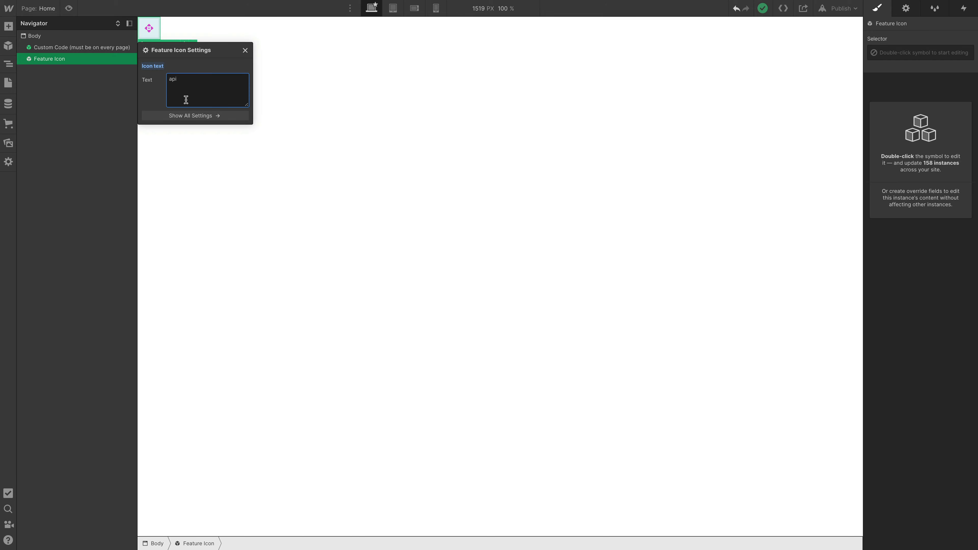
pyautogui.click(195, 115)
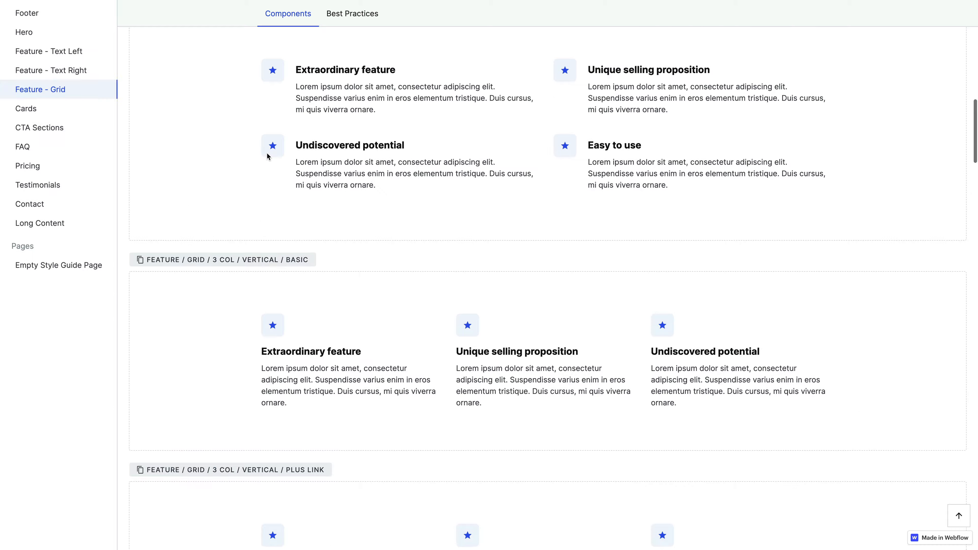
# Examine how icons are used in the Feature - Grid section templates of the Systemflow style guide.
pyautogui.scroll(10, 267, 153)
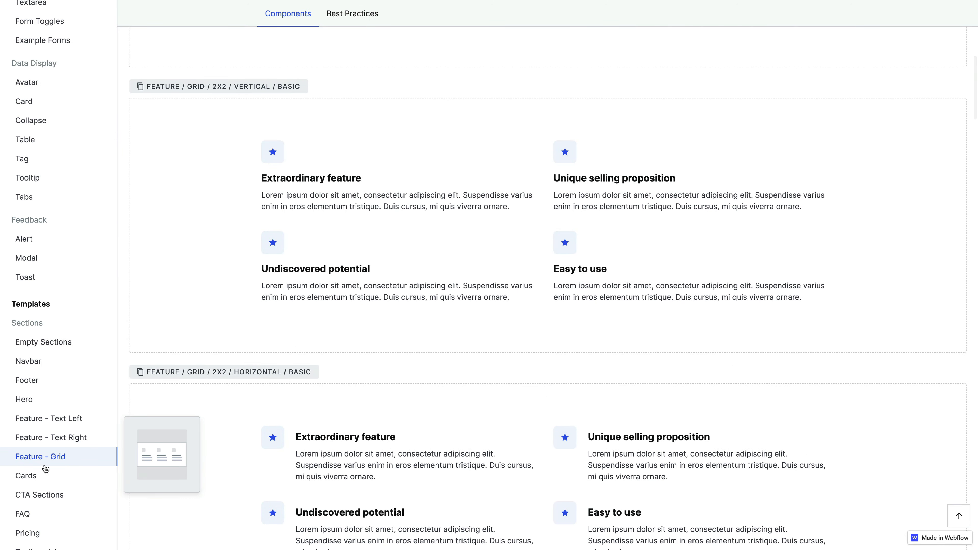
pyautogui.scroll(2, 272, 410)
pyautogui.scroll(3, 272, 409)
pyautogui.scroll(-20, 350, 227)
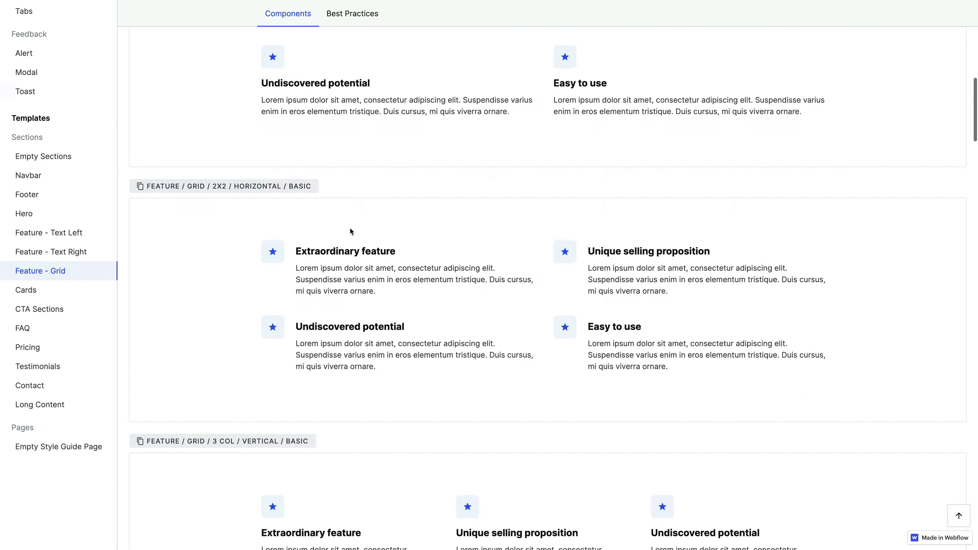
pyautogui.scroll(-8, 454, 315)
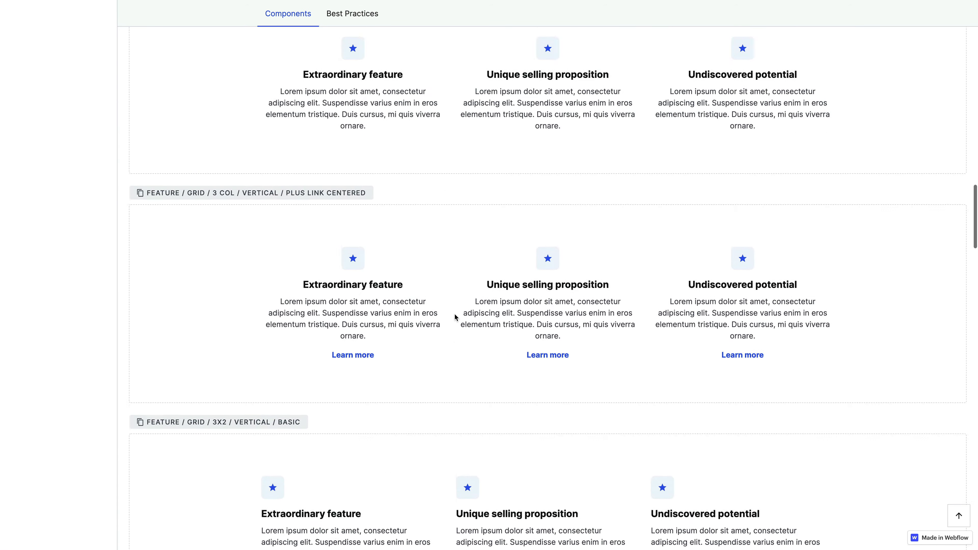
pyautogui.scroll(6, 454, 317)
pyautogui.scroll(-10, 548, 322)
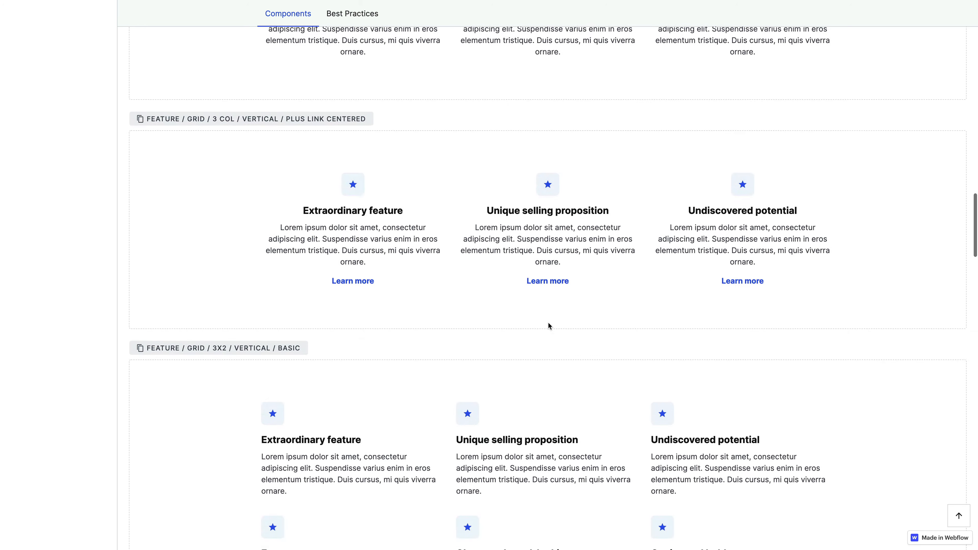
pyautogui.scroll(20, 470, 191)
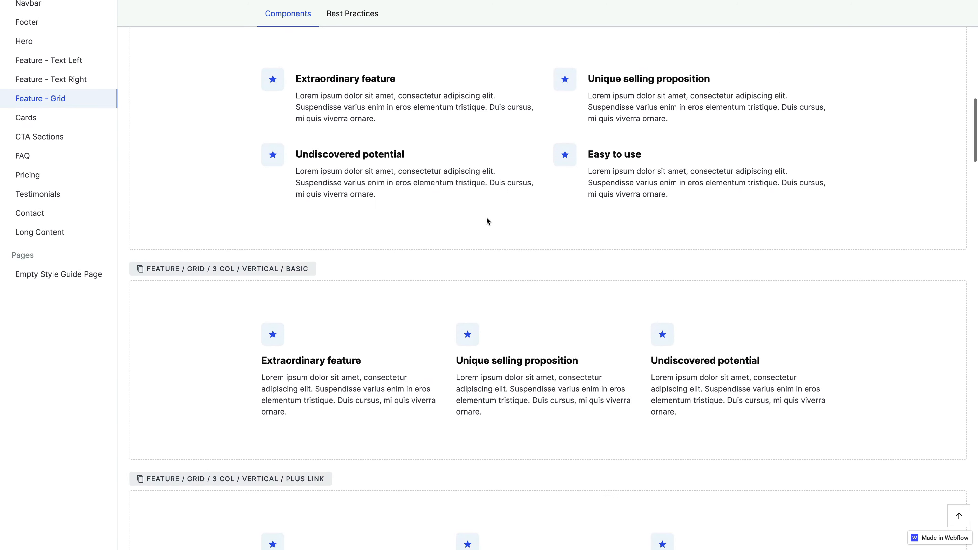
# Open the Pricing templates page of the style guide and examine the list-item icons in the pricing cards.
pyautogui.click(53, 271)
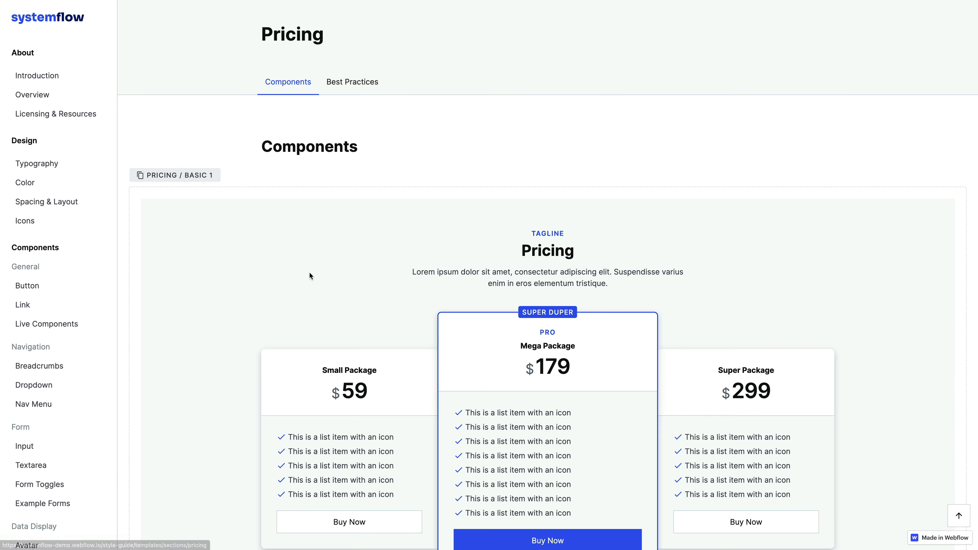
pyautogui.scroll(-5, 520, 212)
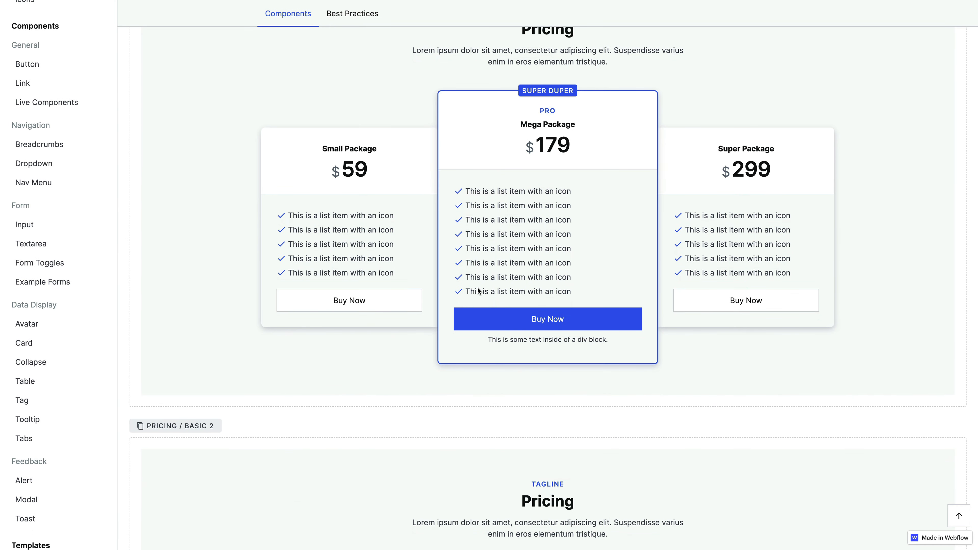
# Copy the component name of the first pricing template, Pricing / Basic 1, from the style guide.
pyautogui.scroll(-6, 487, 293)
pyautogui.scroll(9, 487, 295)
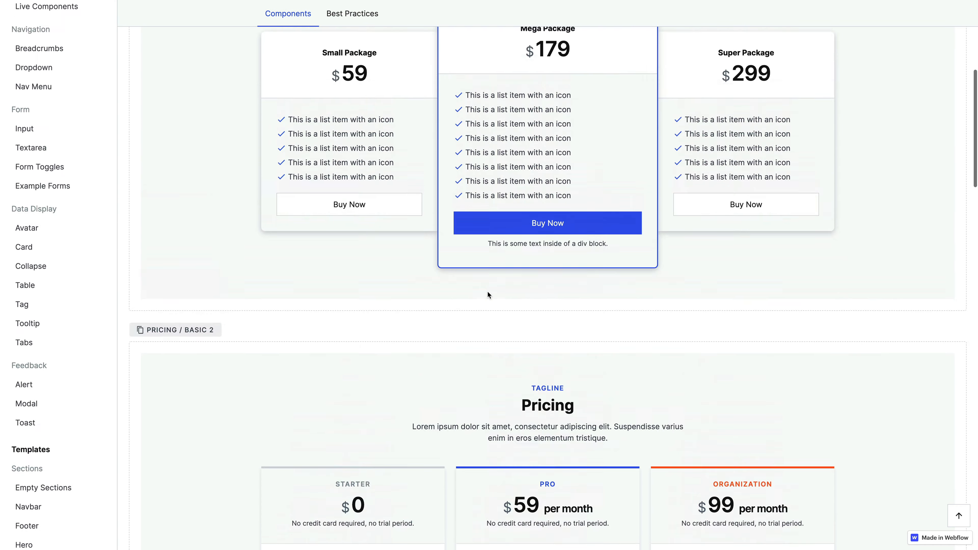
pyautogui.click(193, 68)
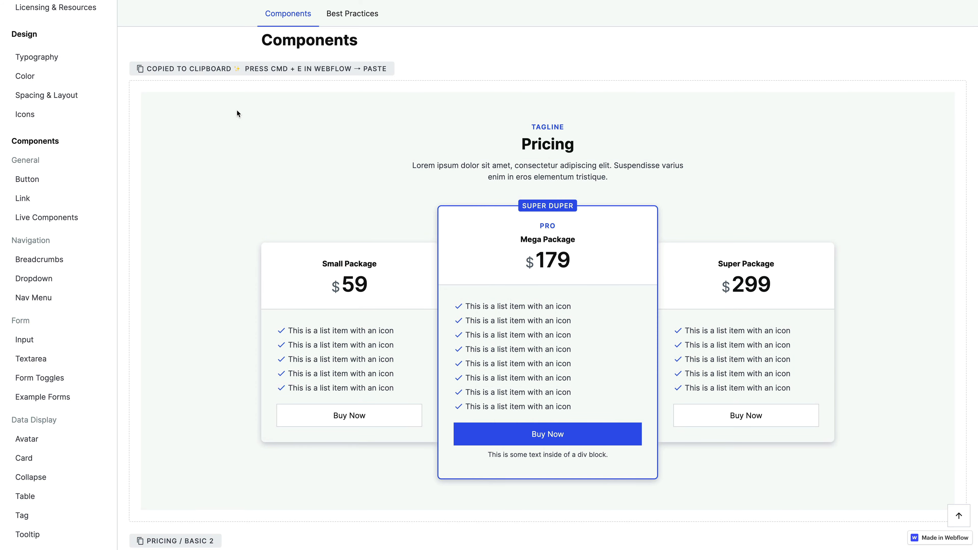
# Switch back to the Webflow Designer and insert the Pricing / Basic 1 symbol into the Body.
pyautogui.hotkey('ctrl', 'Tab')
pyautogui.click(245, 50)
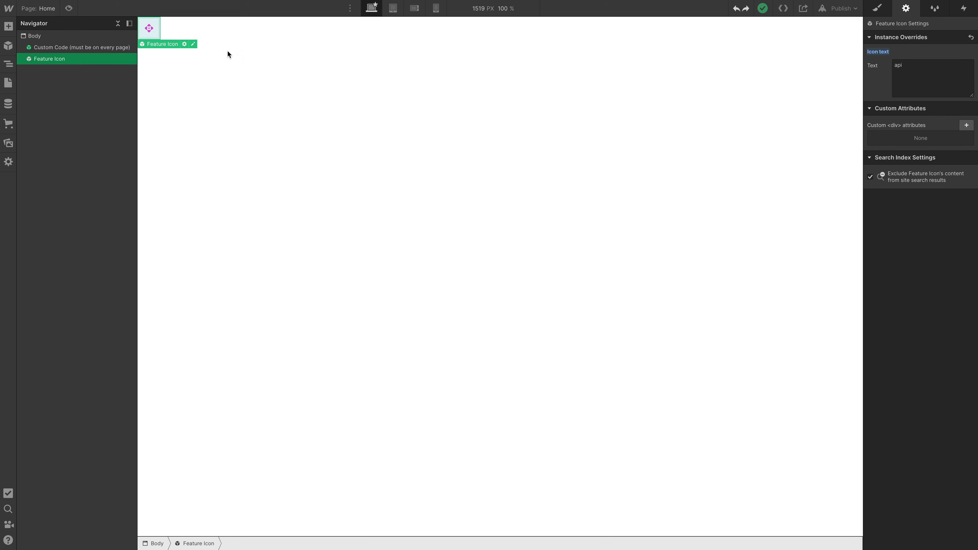
pyautogui.click(93, 36)
pyautogui.hotkey('ctrl', 'k')
pyautogui.hotkey('ctrl', 'v')
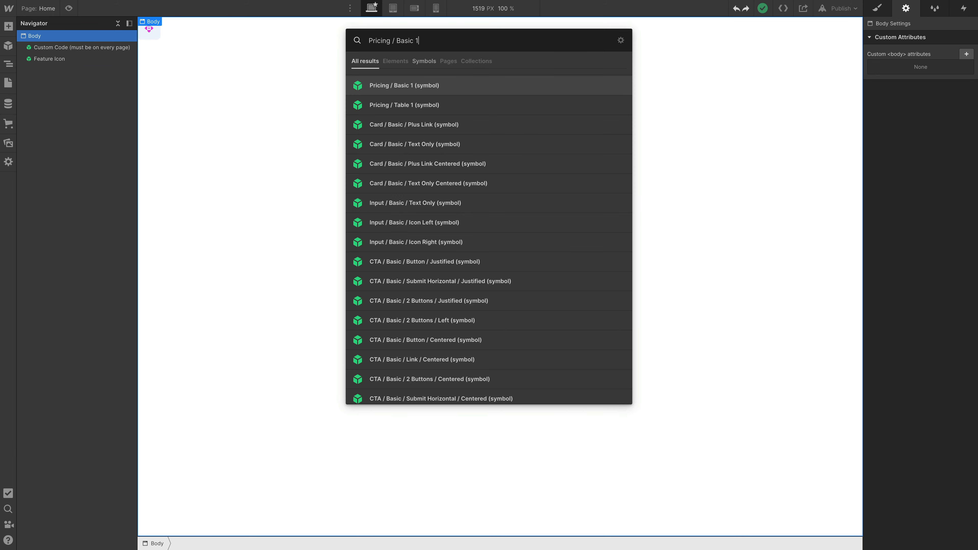
pyautogui.press('Return')
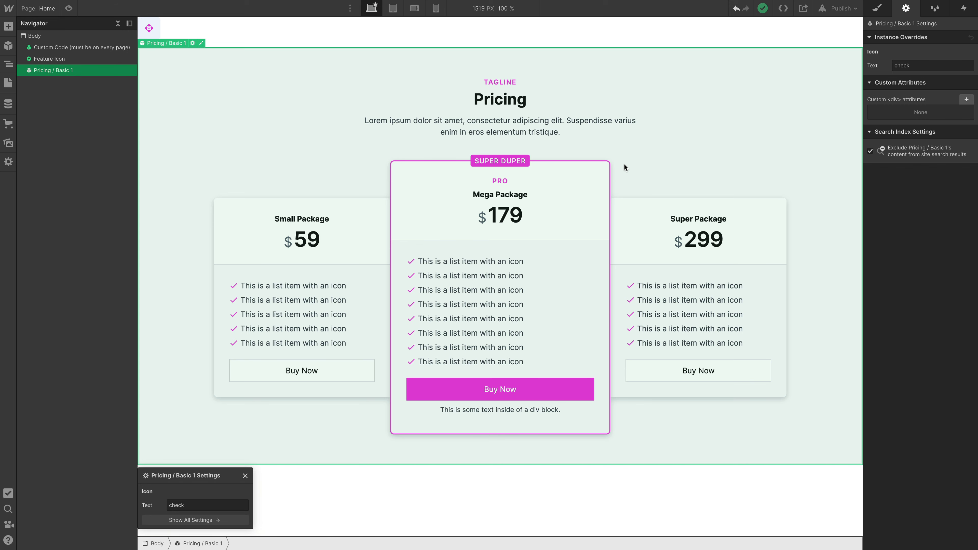
# Set the Pricing / Basic 1 symbol's Icon text override to "api" and unlink the instance.
pyautogui.doubleClick(193, 505)
pyautogui.write('api')
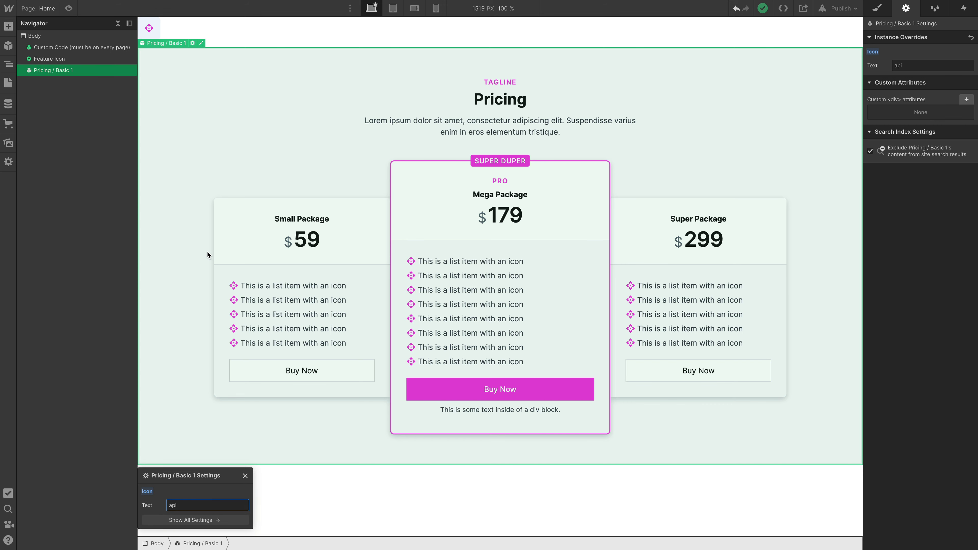
pyautogui.rightClick(359, 138)
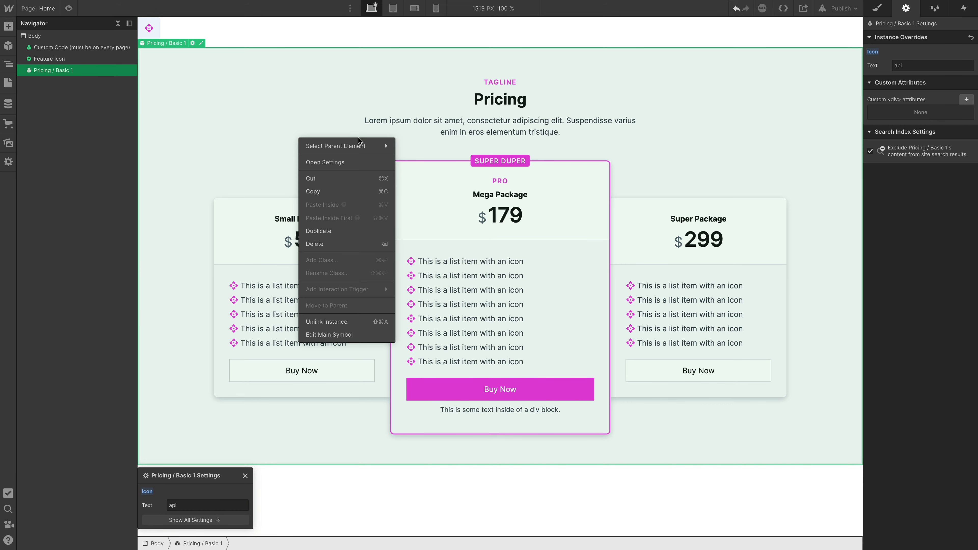
pyautogui.click(344, 322)
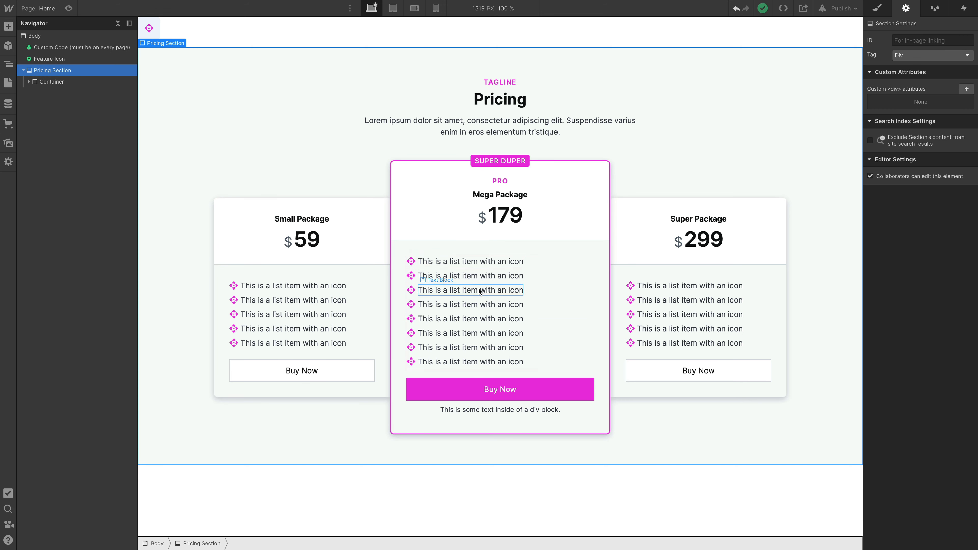
# Select the Material Icons text block of the first Mega Package list item and examine its style properties.
pyautogui.click(411, 265)
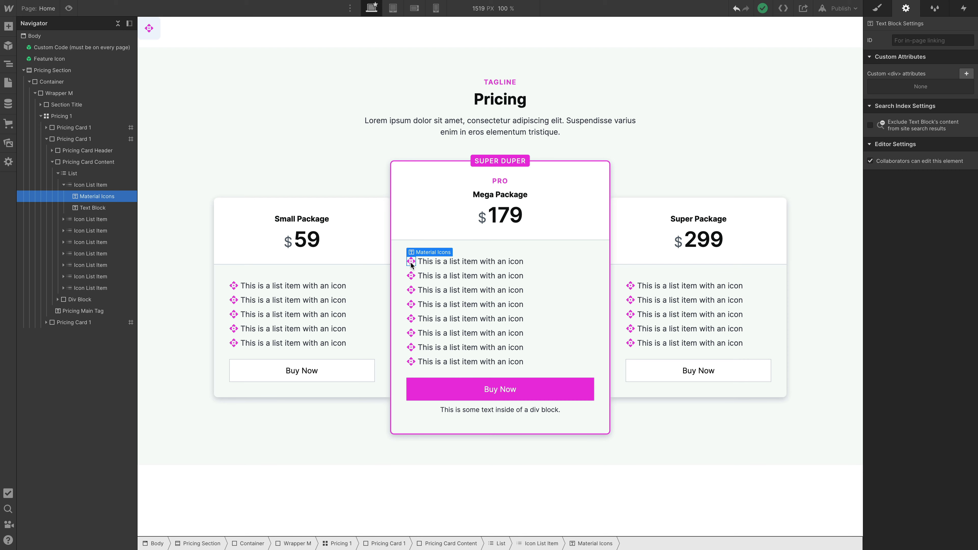
pyautogui.click(879, 10)
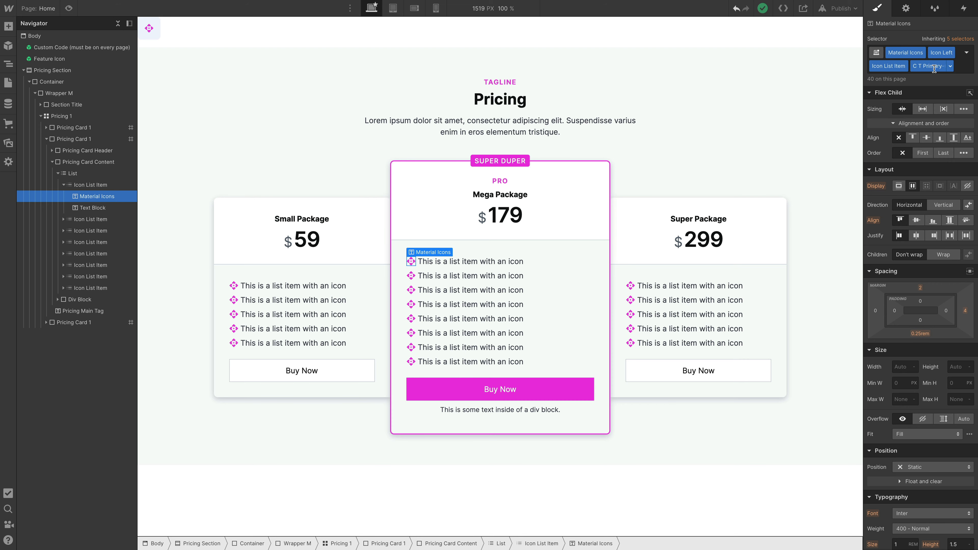
pyautogui.scroll(-4, 916, 314)
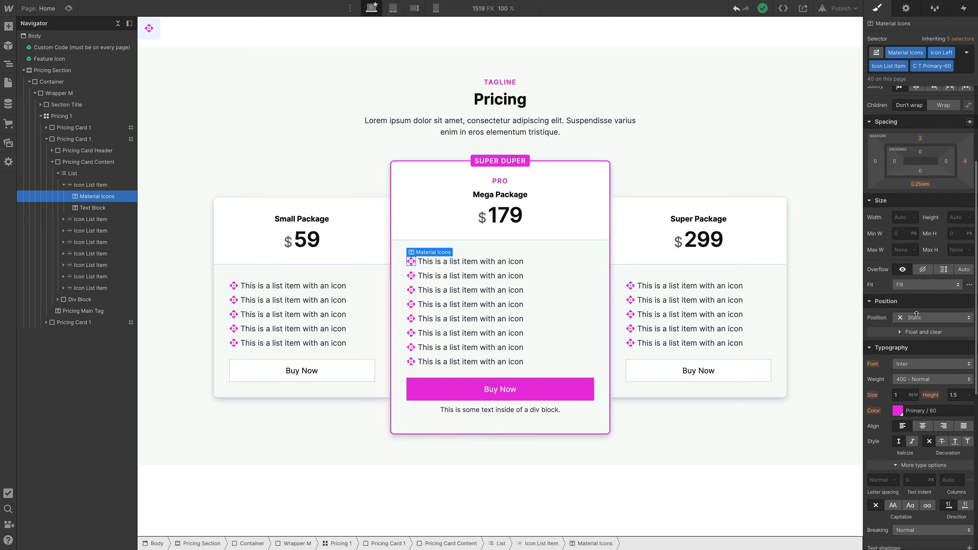
pyautogui.scroll(-4, 916, 314)
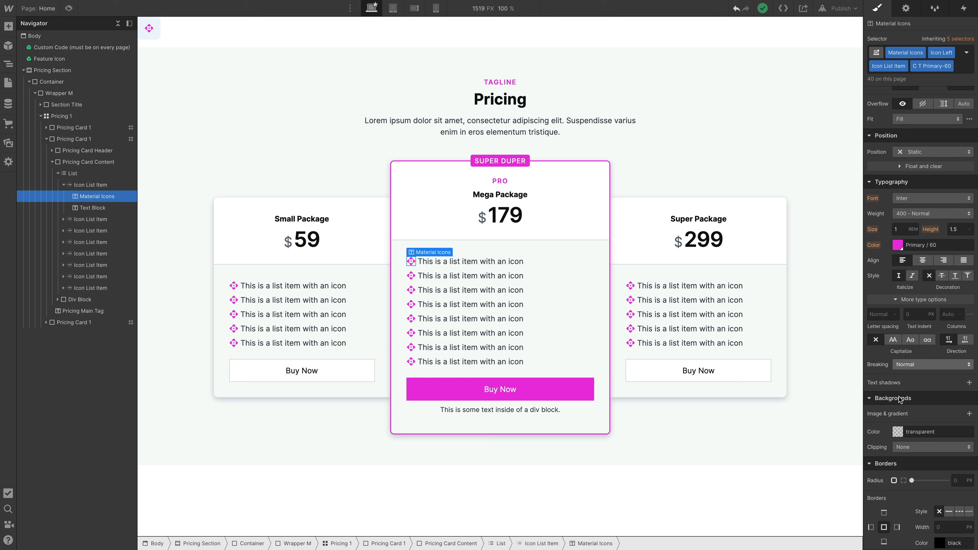
pyautogui.scroll(-3, 899, 410)
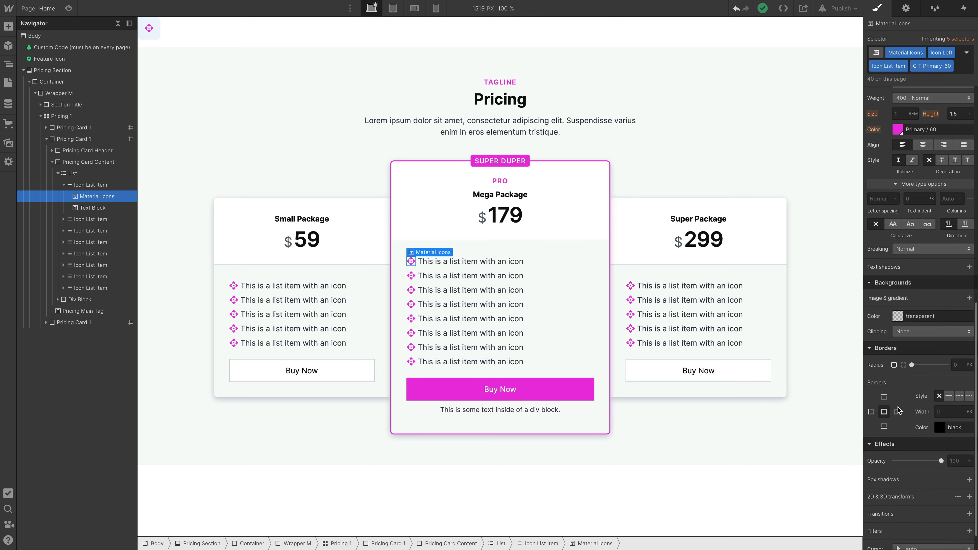
pyautogui.scroll(3, 897, 396)
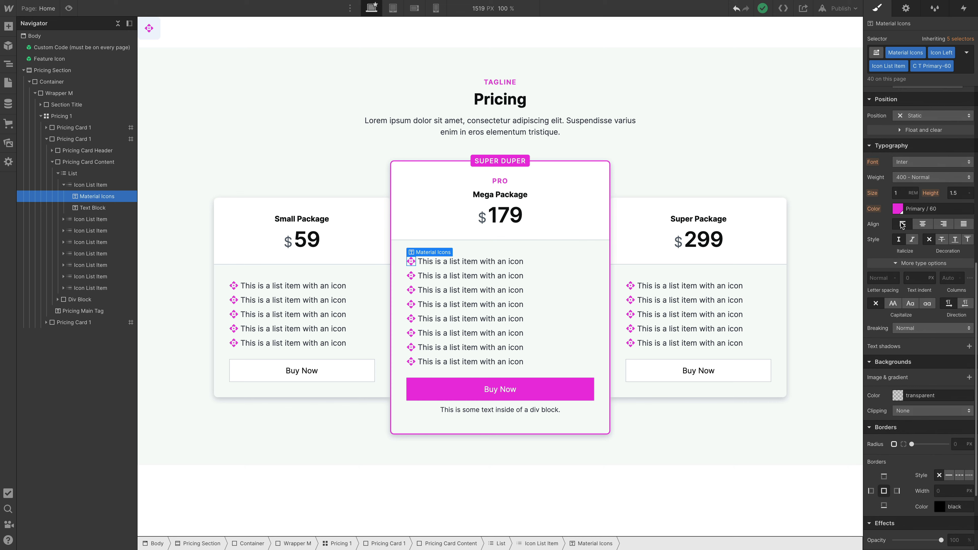
# Try font sizes of 0.9, 0.8 and 0.7 rem on the selected list icon, finishing with 1 rem.
pyautogui.click(907, 194)
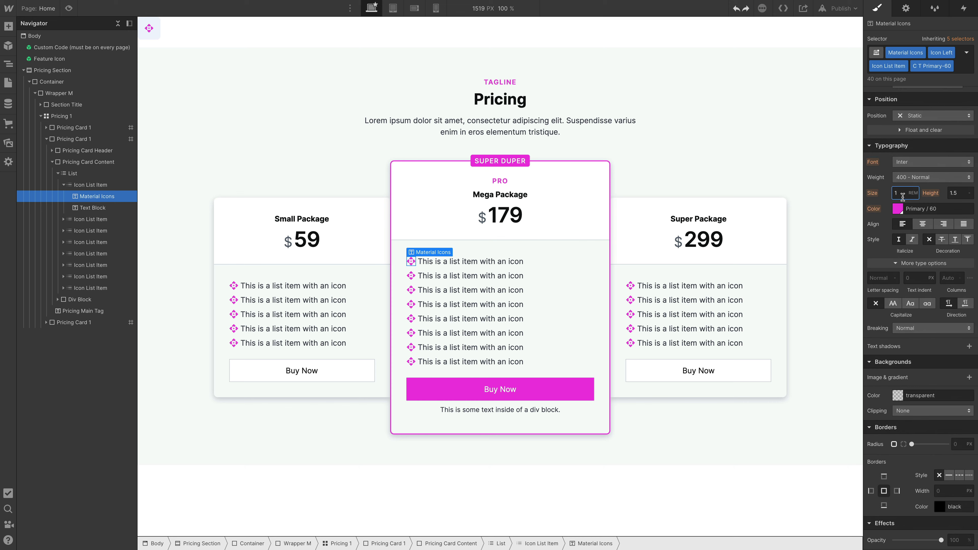
pyautogui.press('BackSpace')
pyautogui.write('0.9')
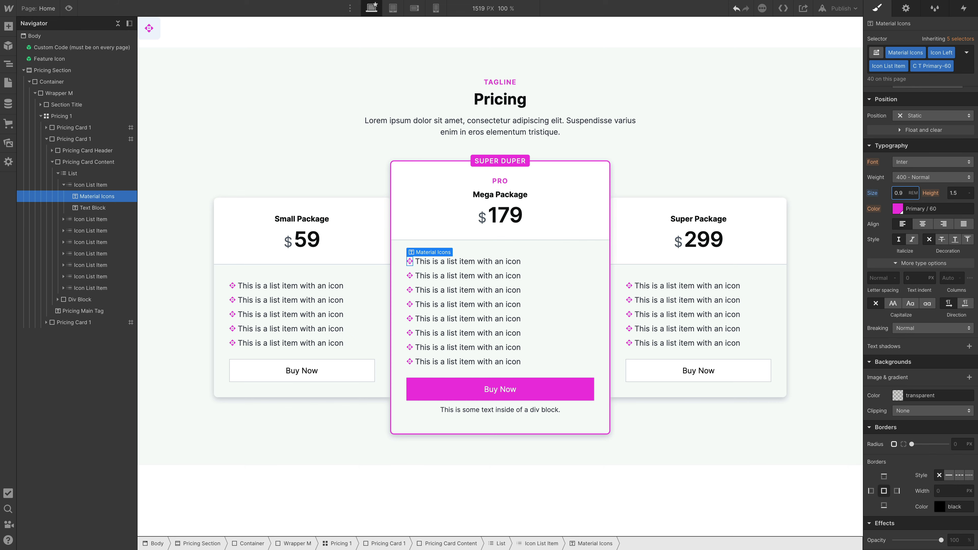
pyautogui.press('BackSpace')
pyautogui.write('8')
pyautogui.press('BackSpace')
pyautogui.write('7')
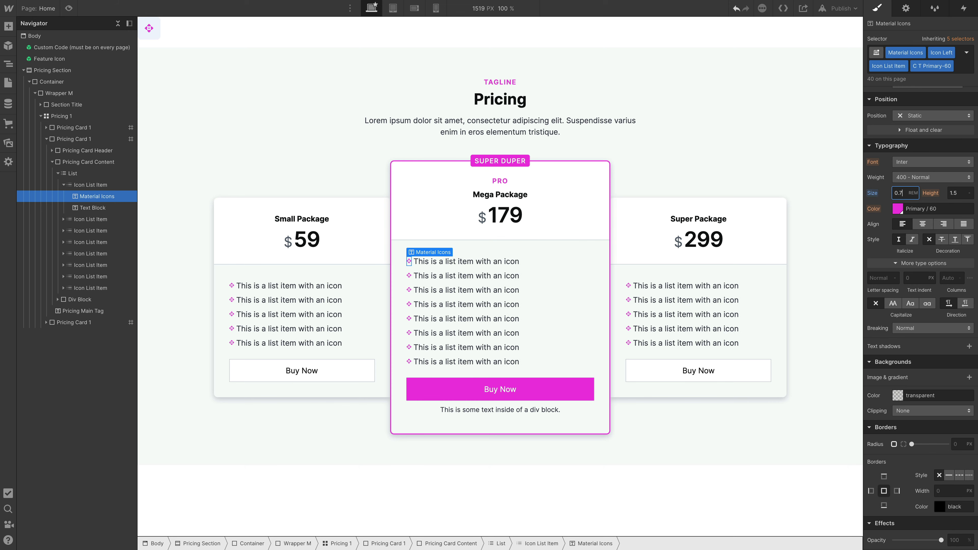
pyautogui.press('BackSpace')
pyautogui.press('BackSpace')
pyautogui.press('BackSpace')
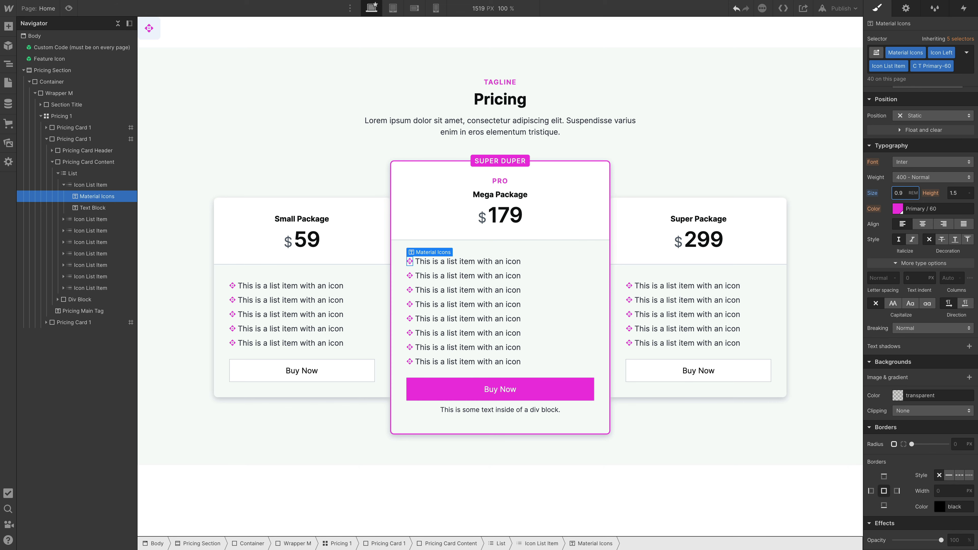
pyautogui.write('1')
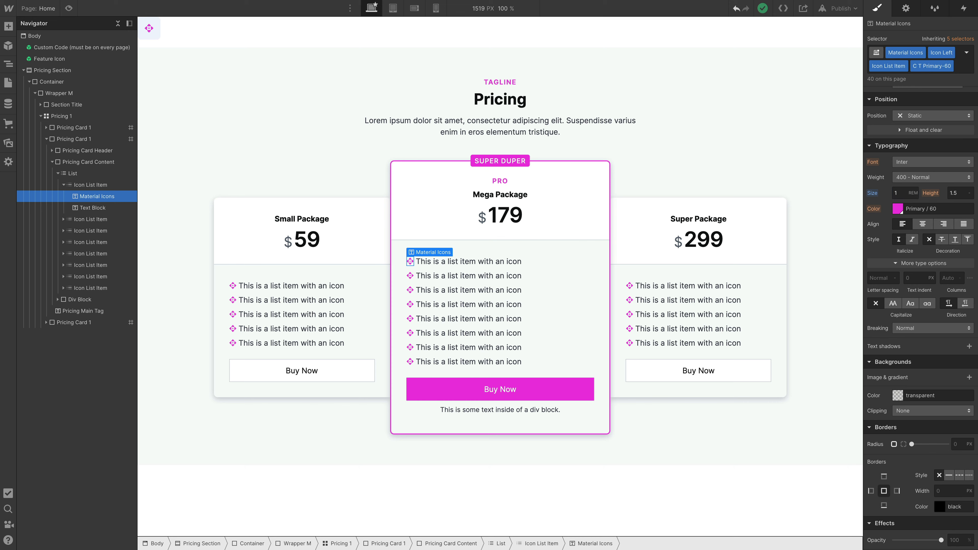
pyautogui.hotkey('ctrl', 'Return')
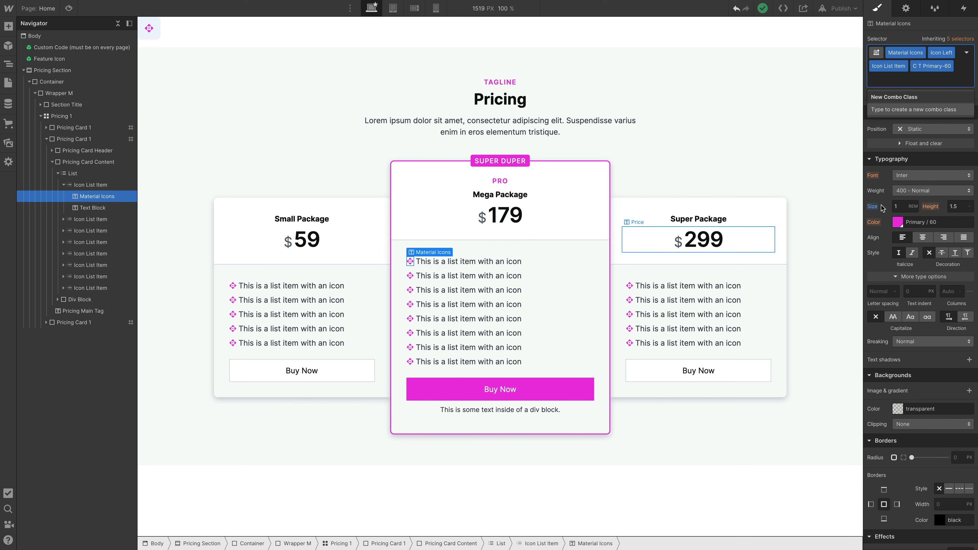
pyautogui.press('BackSpace')
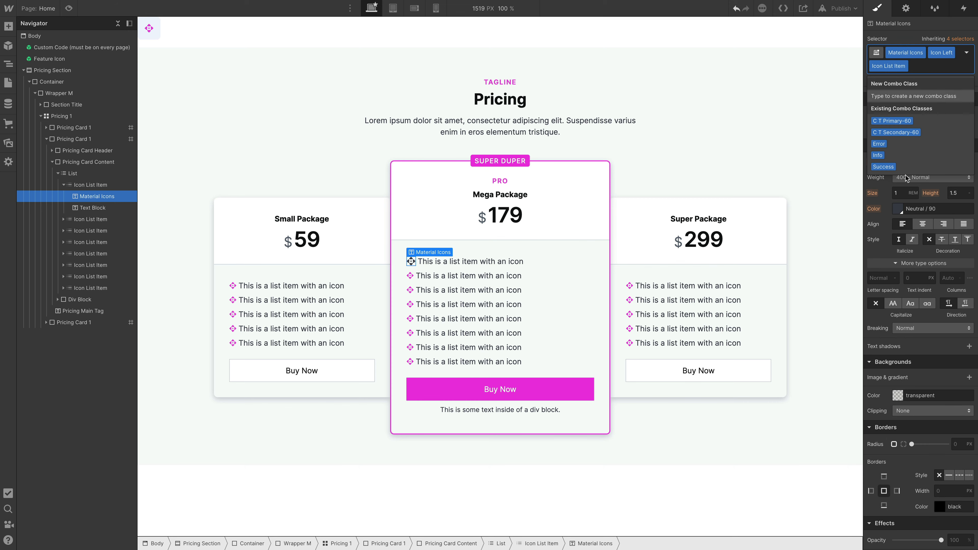
pyautogui.click(878, 233)
pyautogui.hotkey('ctrl', 'z')
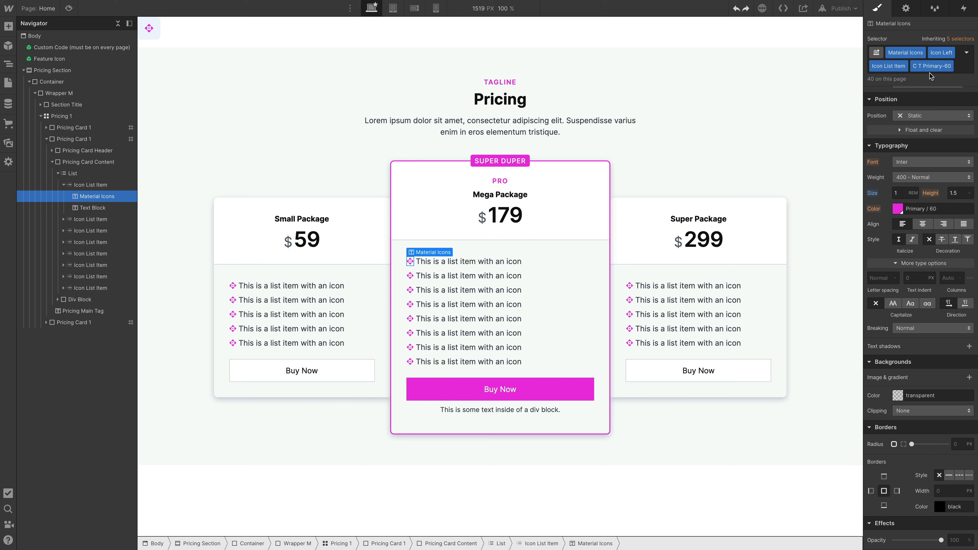
# Remove the C T Primary-60 class from the list icon and set its font size to 0.9 rem.
pyautogui.click(950, 66)
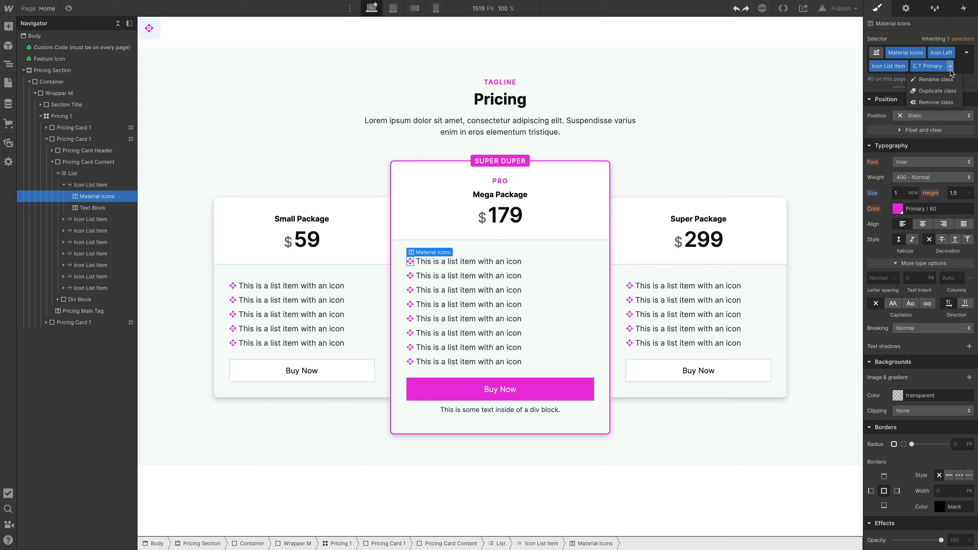
pyautogui.click(944, 102)
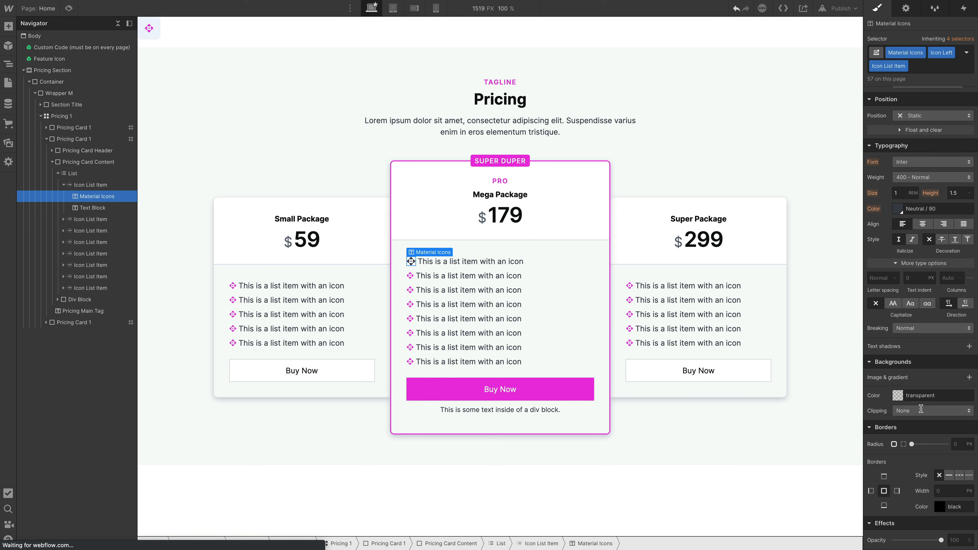
pyautogui.scroll(-1, 923, 393)
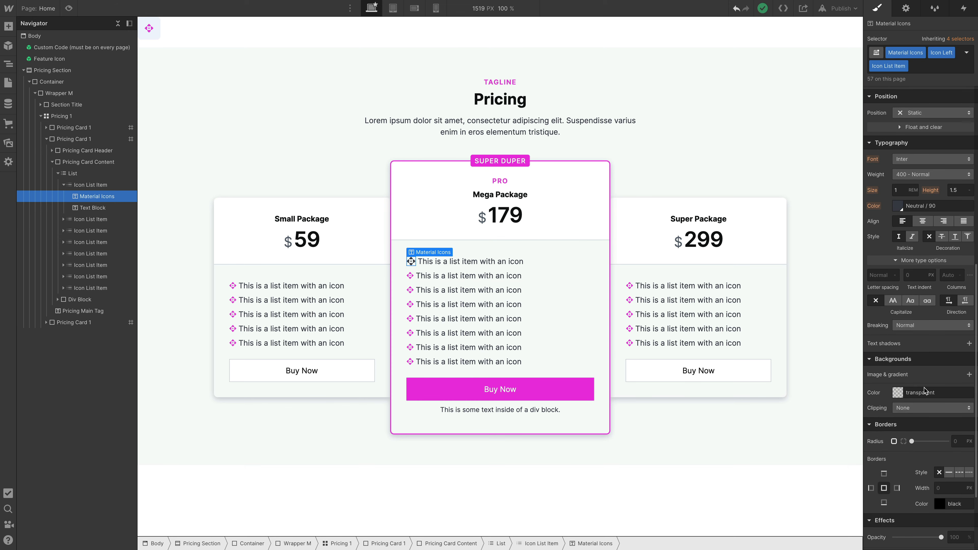
pyautogui.click(902, 189)
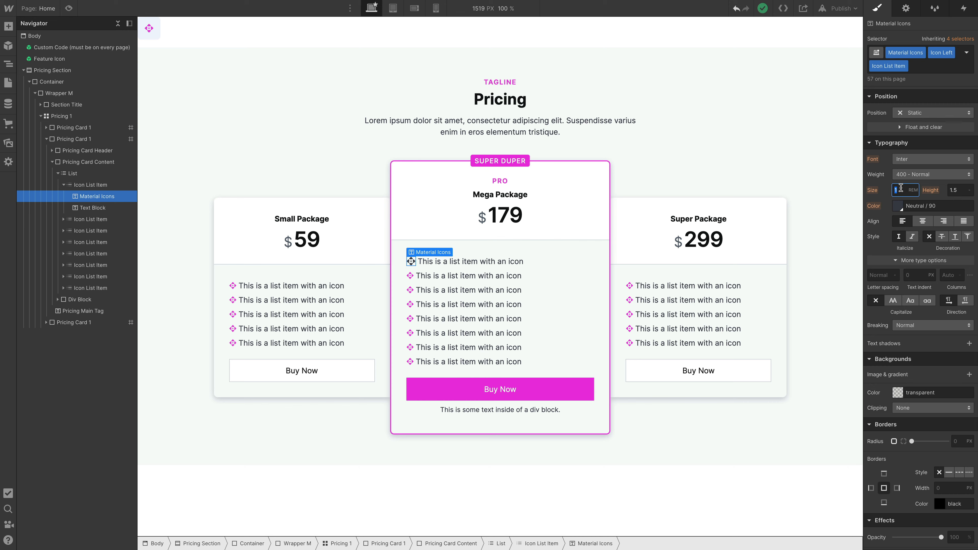
pyautogui.write('0.9')
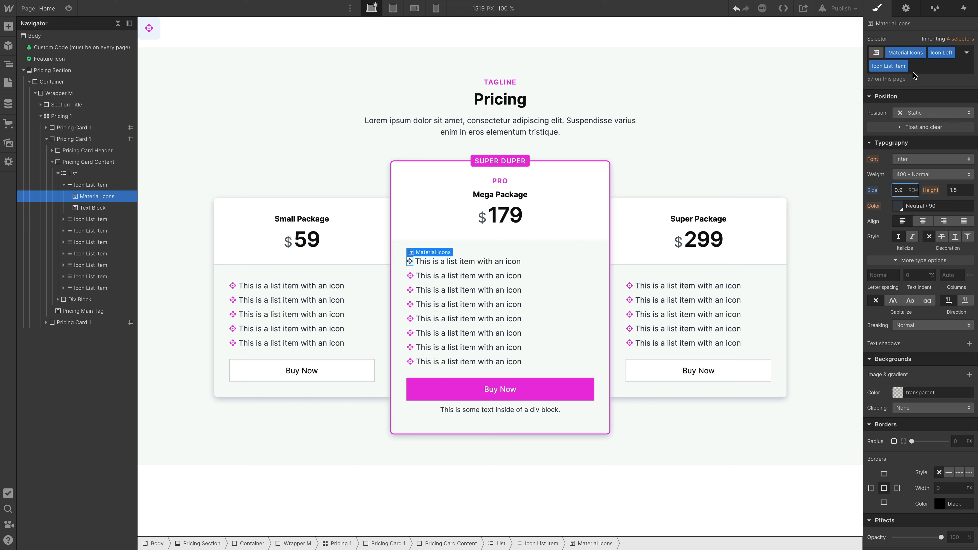
# Apply the existing combo class C T Primary-60 to the list icon.
pyautogui.click(922, 68)
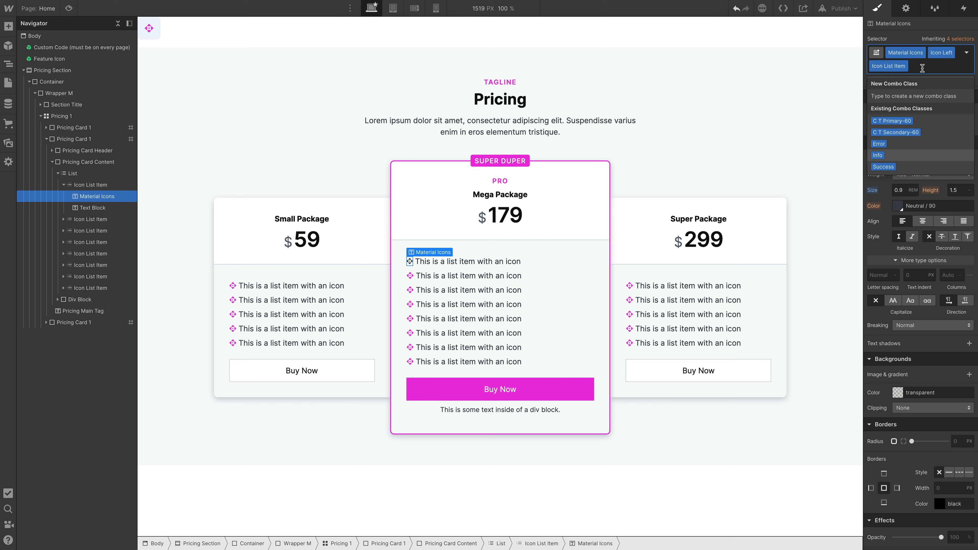
pyautogui.press('Down')
pyautogui.press('Up')
pyautogui.press('Up')
pyautogui.press('Up')
pyautogui.press('Up')
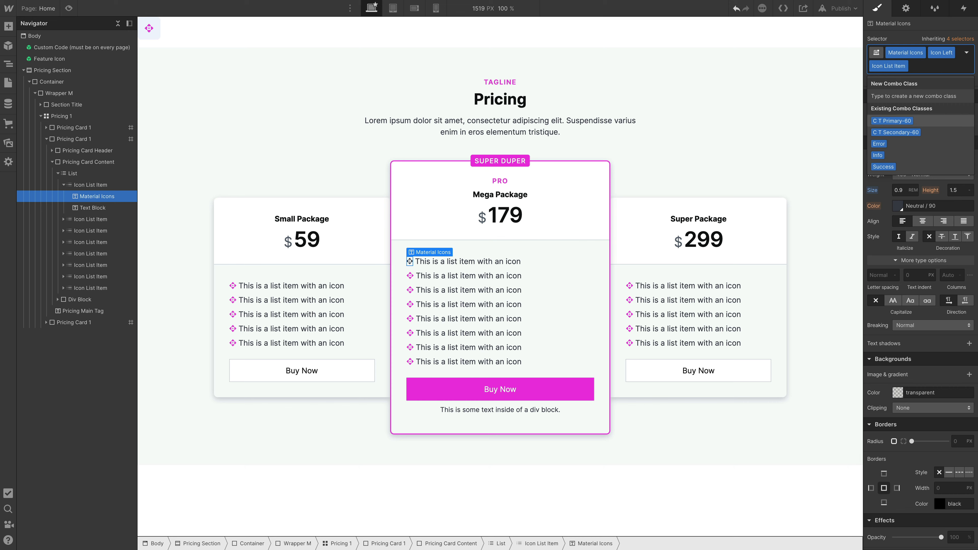
pyautogui.press('Return')
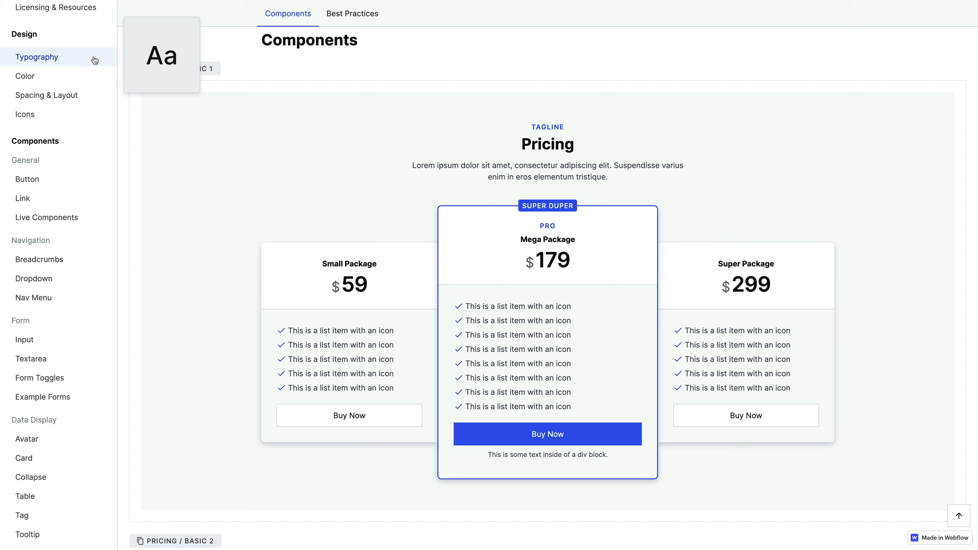
# Open the Icons page of the Systemflow style guide and examine its icon components.
pyautogui.click(81, 114)
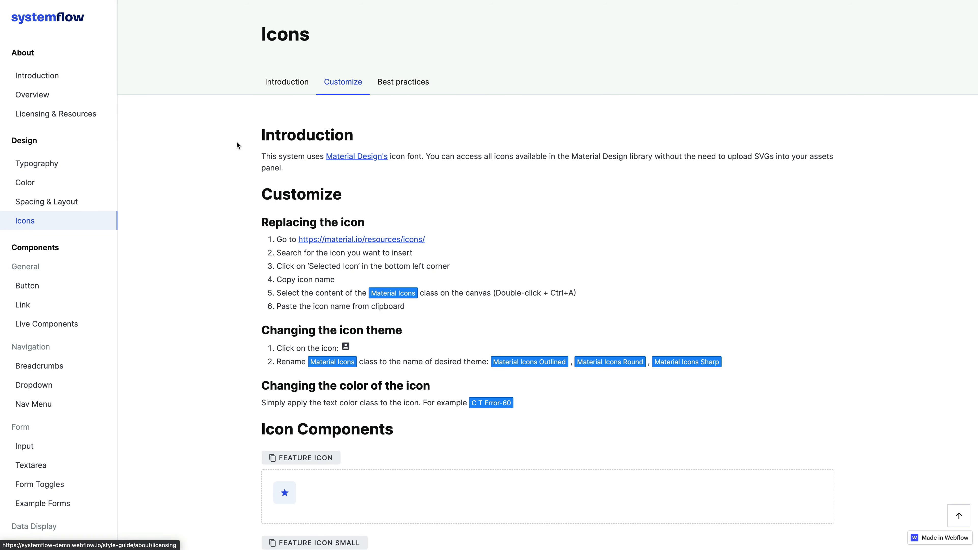
pyautogui.scroll(-1, 466, 334)
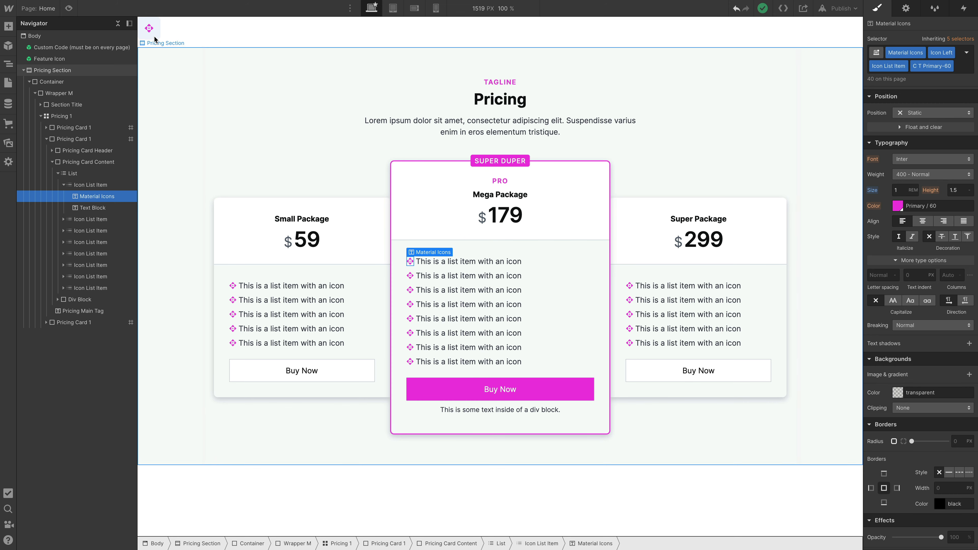
# Return to the Webflow Designer, unlink the Feature Icon instance and select the Material Icons text block inside its wrapper.
pyautogui.click(150, 32)
pyautogui.rightClick(150, 32)
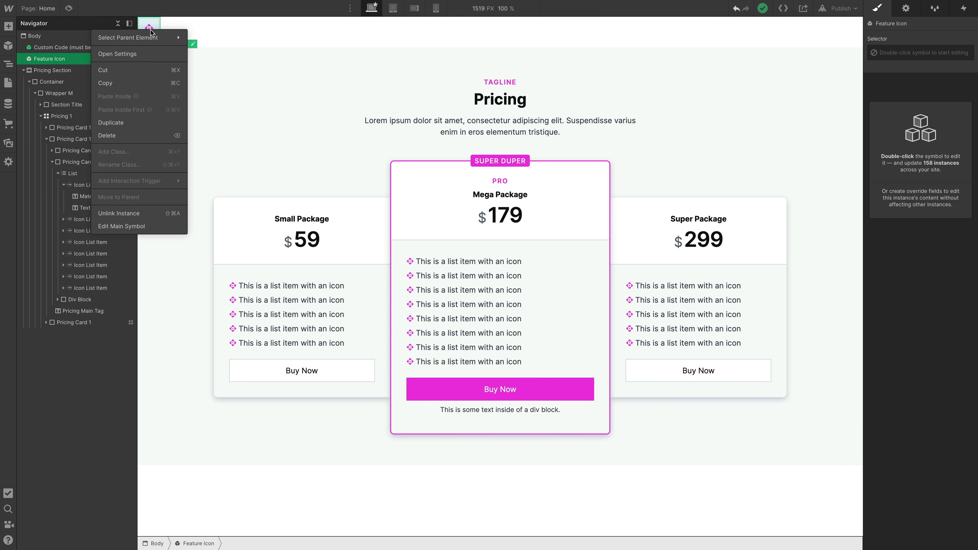
pyautogui.click(154, 213)
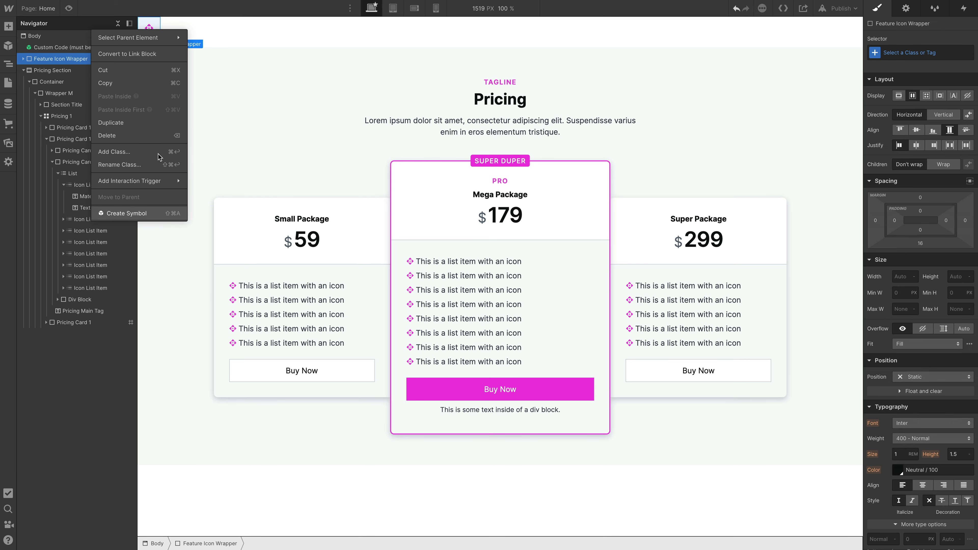
pyautogui.click(24, 58)
pyautogui.click(58, 70)
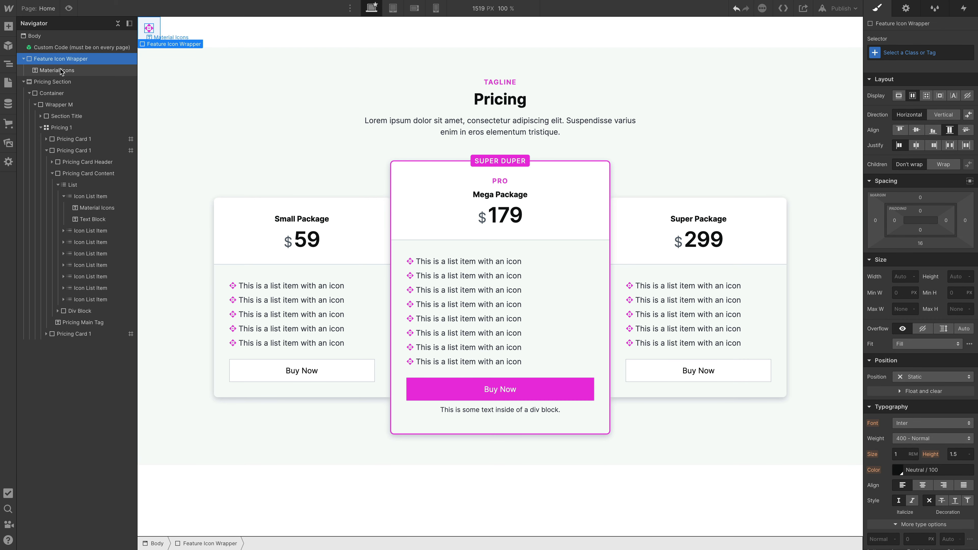
# Replace the feature icon's text content with the icon name account_box.
pyautogui.doubleClick(150, 29)
pyautogui.write('account_')
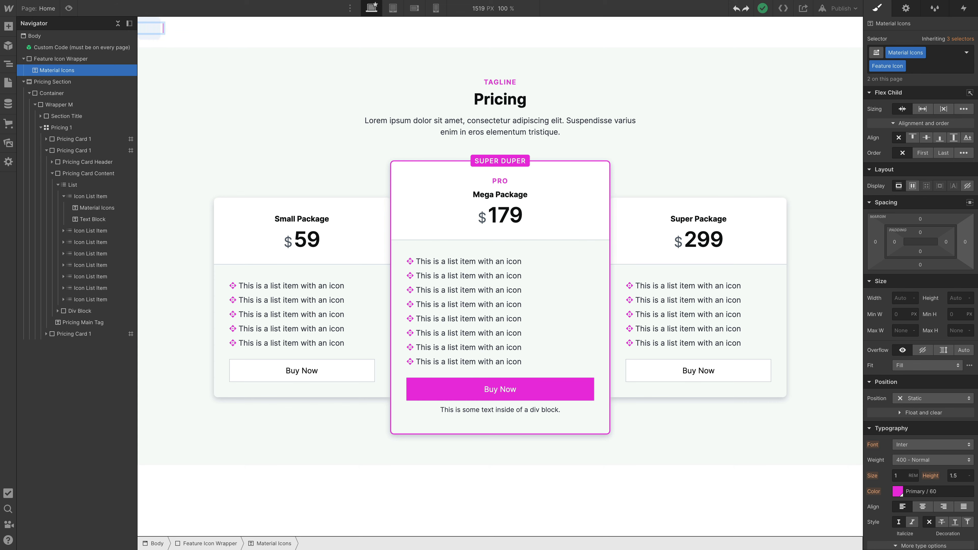
pyautogui.write('box')
# Rename the icon's Material Icons class to Material Icons Outlined and deselect the element.
pyautogui.click(922, 54)
pyautogui.click(915, 66)
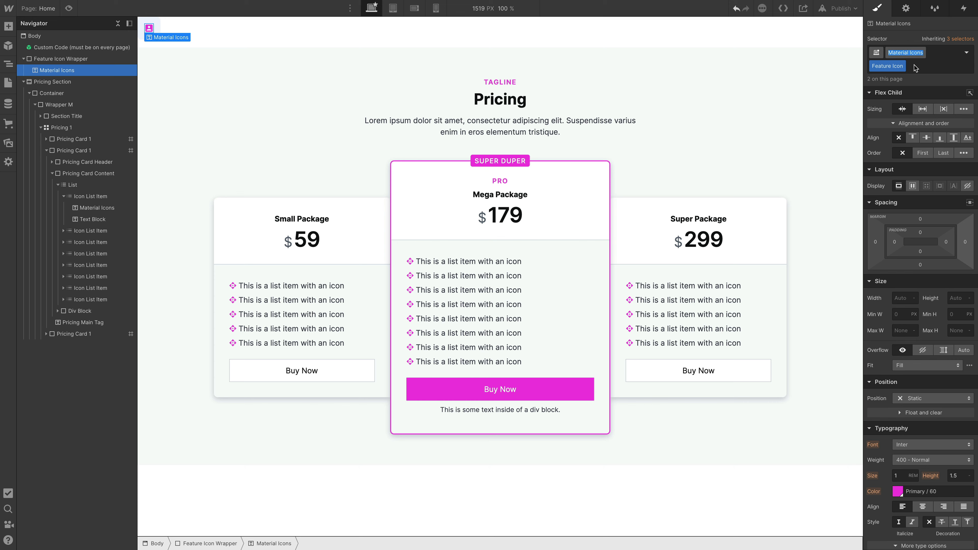
pyautogui.press('Right')
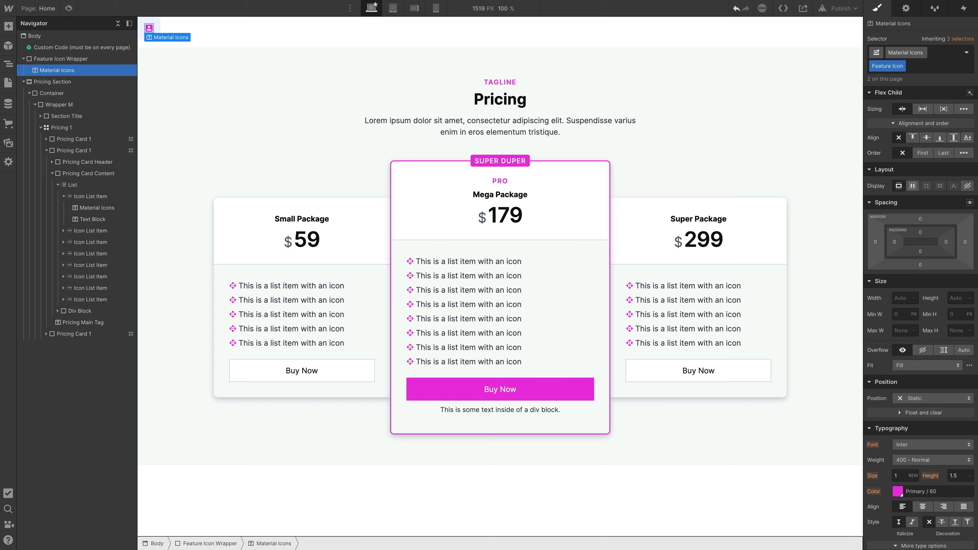
pyautogui.write('Outlined')
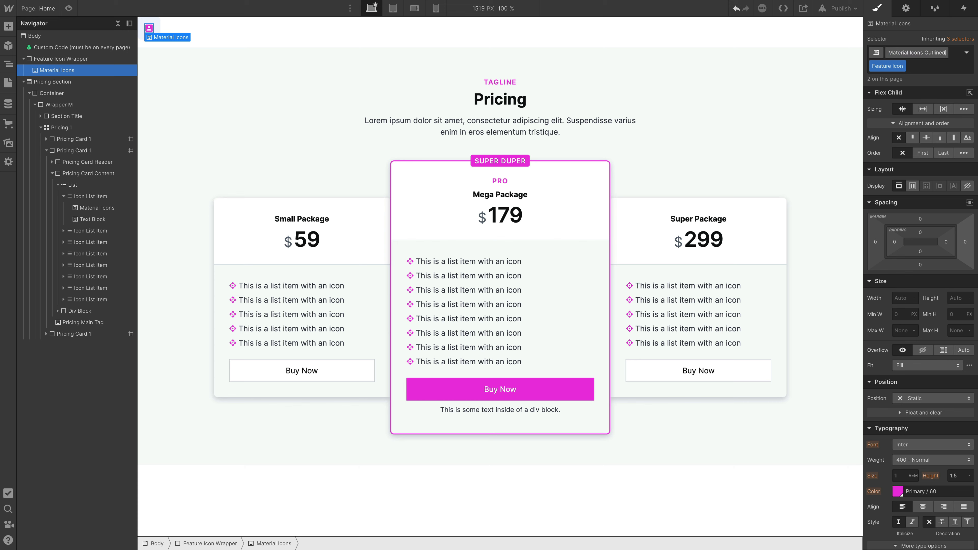
pyautogui.press('Return')
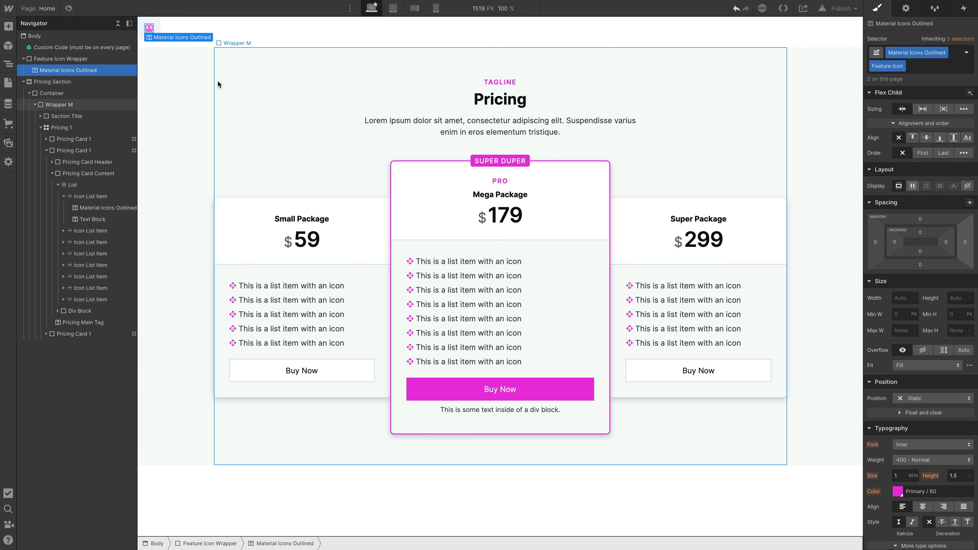
pyautogui.press('Escape')
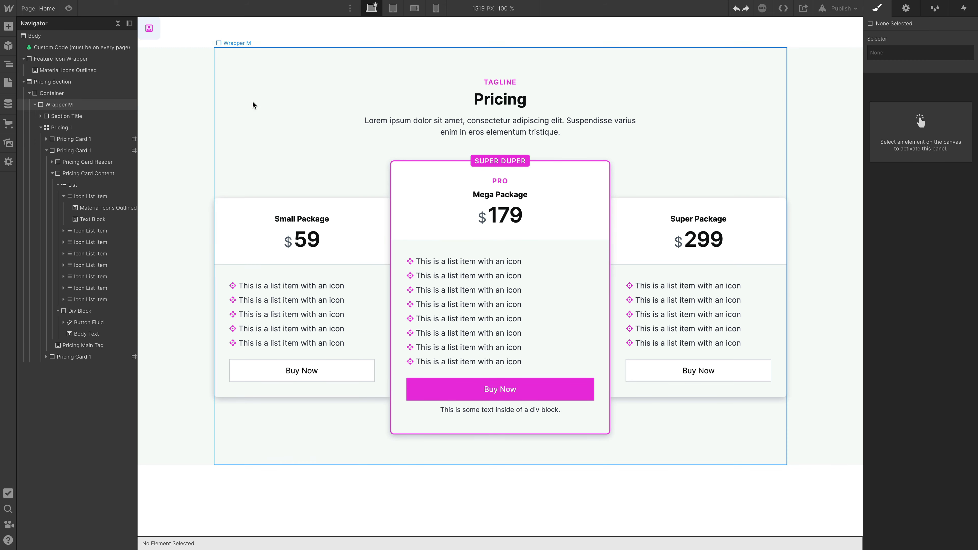
# Open the Button page of the Systemflow style guide and copy the Button / Medium / Outline component name under Button Fluid.
pyautogui.hotkey('ctrl', 'Tab')
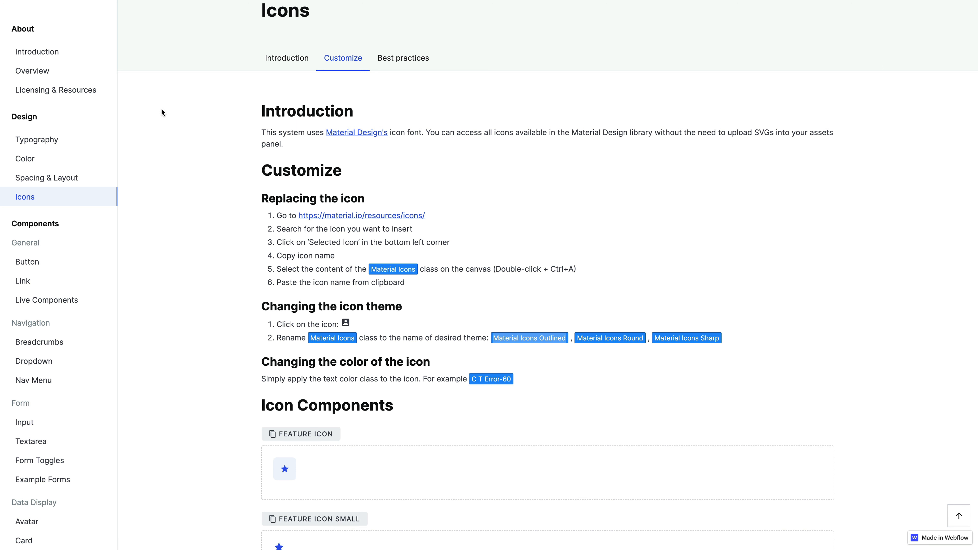
pyautogui.click(45, 265)
pyautogui.scroll(-1, 432, 236)
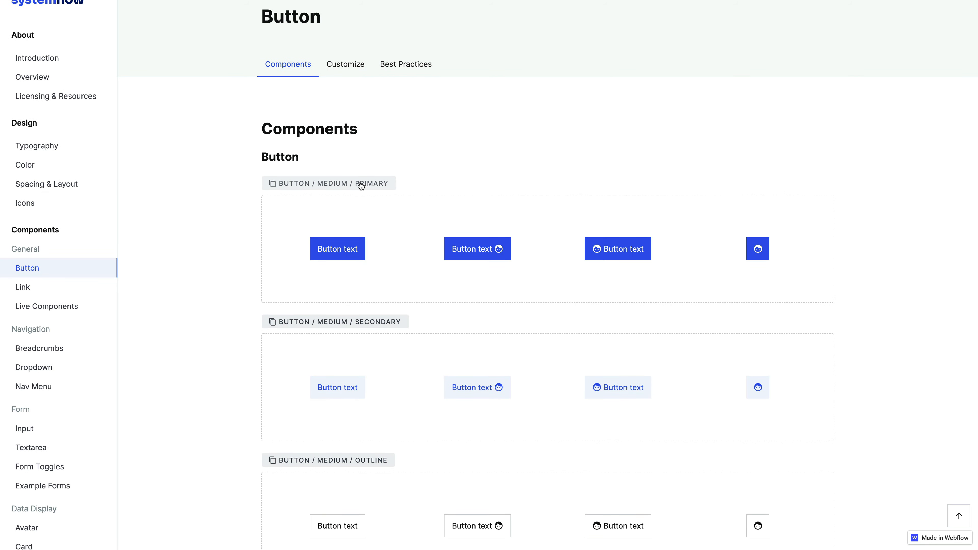
pyautogui.scroll(-4, 532, 284)
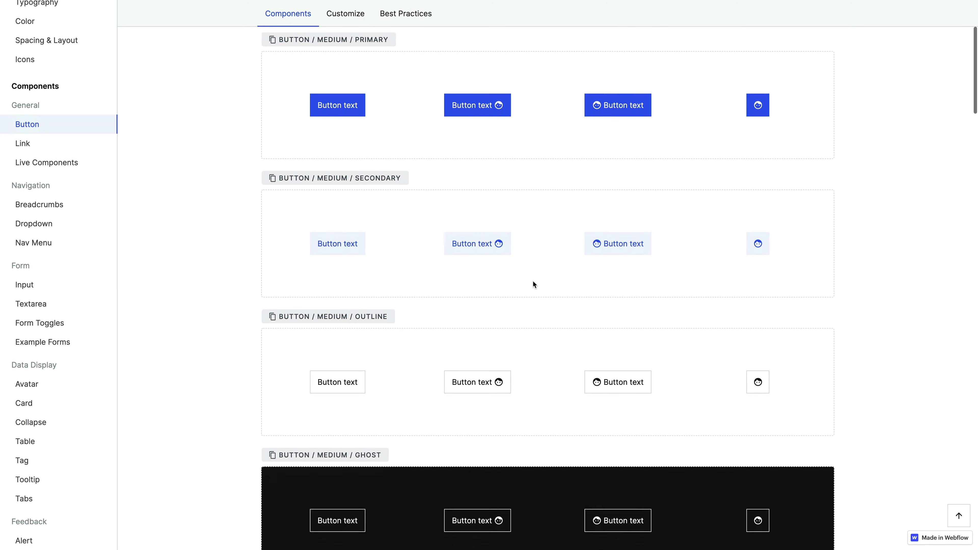
pyautogui.scroll(-3, 533, 284)
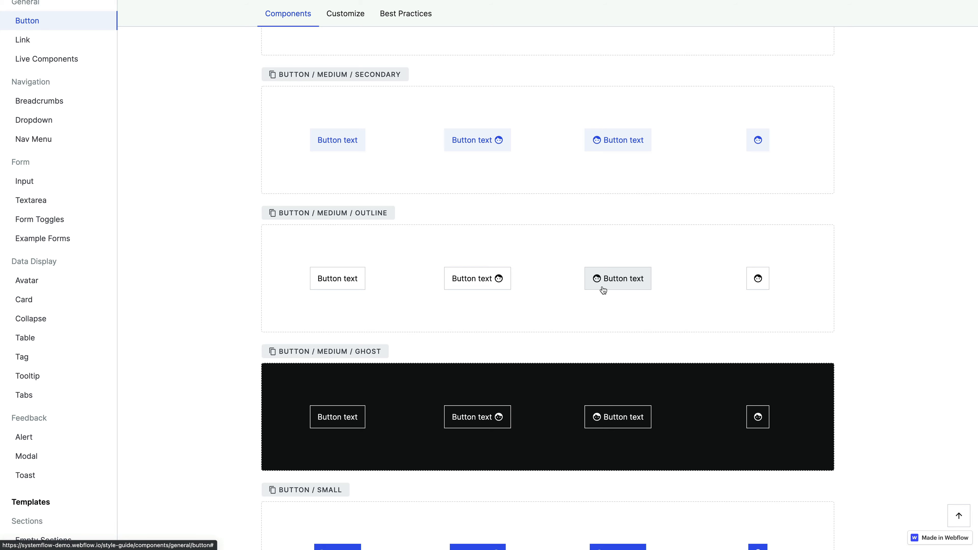
pyautogui.scroll(-15, 603, 290)
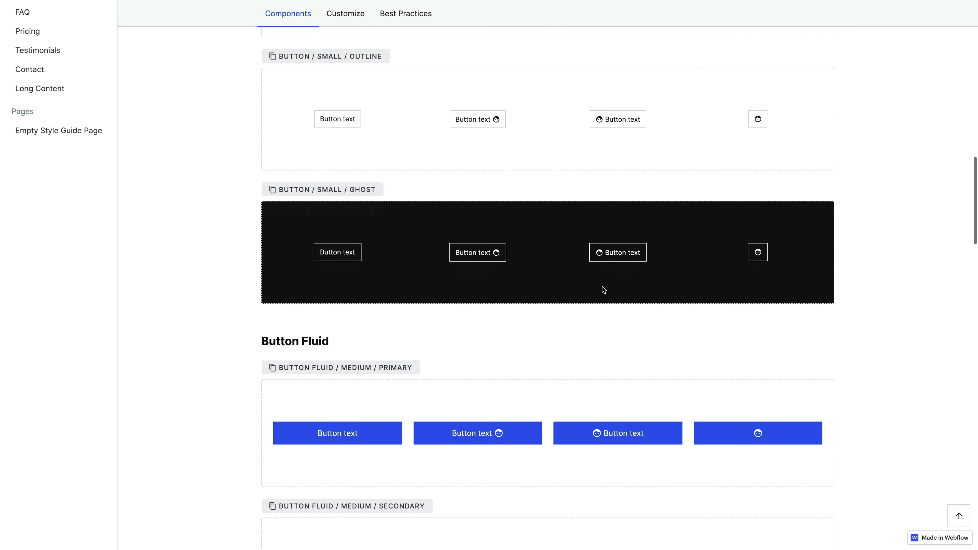
pyautogui.scroll(-6, 603, 289)
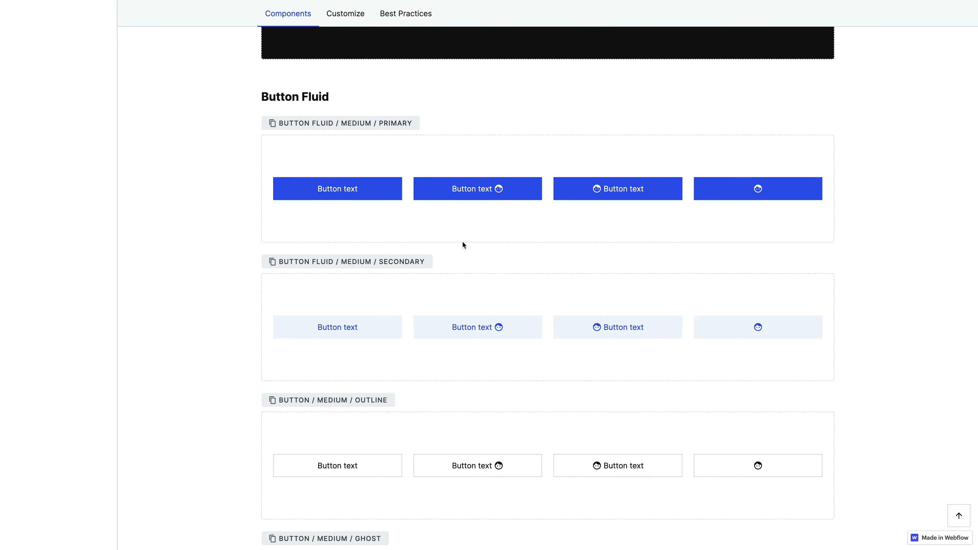
pyautogui.scroll(-4, 477, 261)
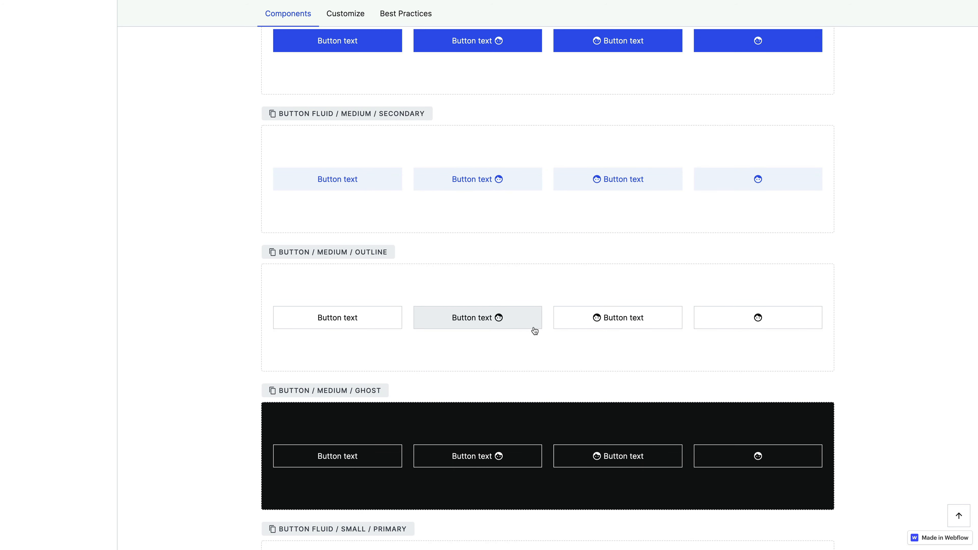
pyautogui.scroll(-3, 504, 234)
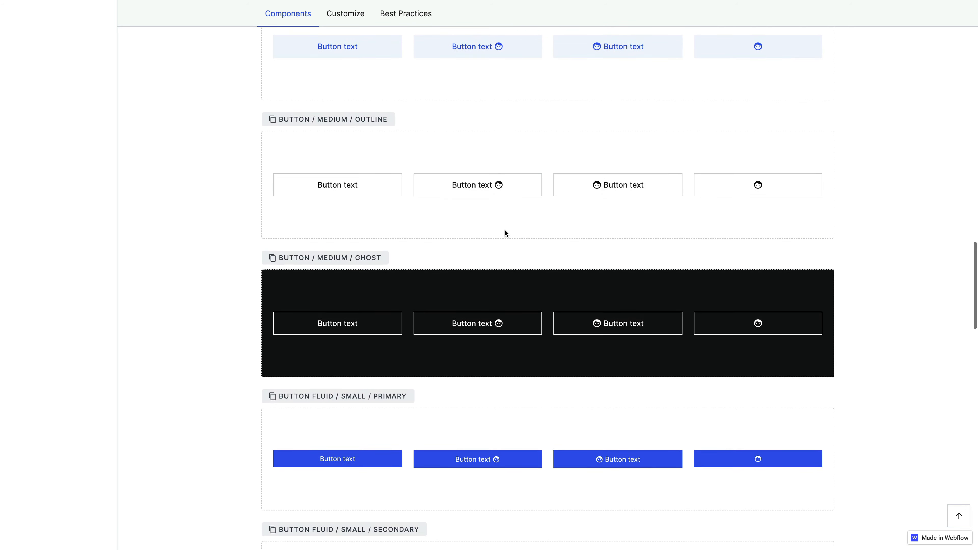
pyautogui.click(365, 120)
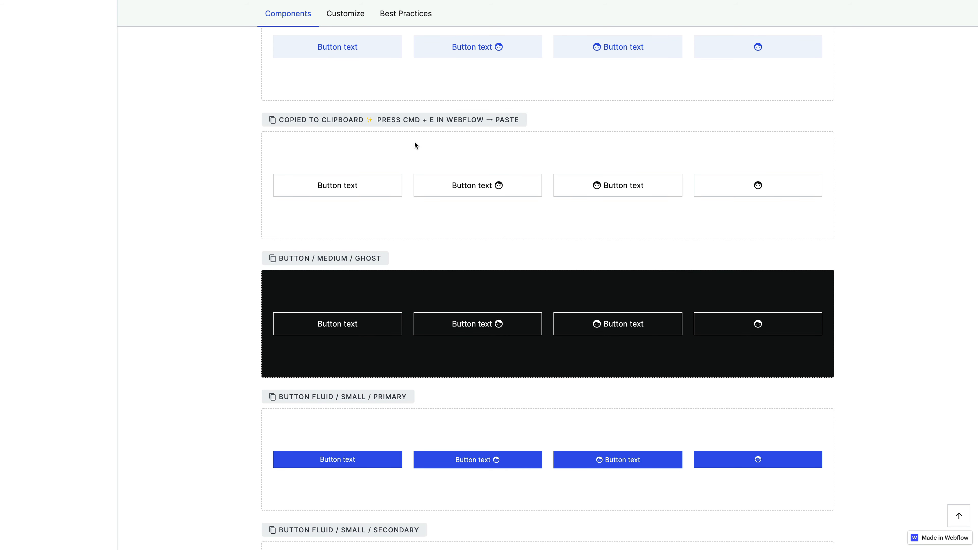
# Return to the Webflow Designer and delete the Button Fluid element from the Mega Package pricing card.
pyautogui.hotkey('ctrl', 'Tab')
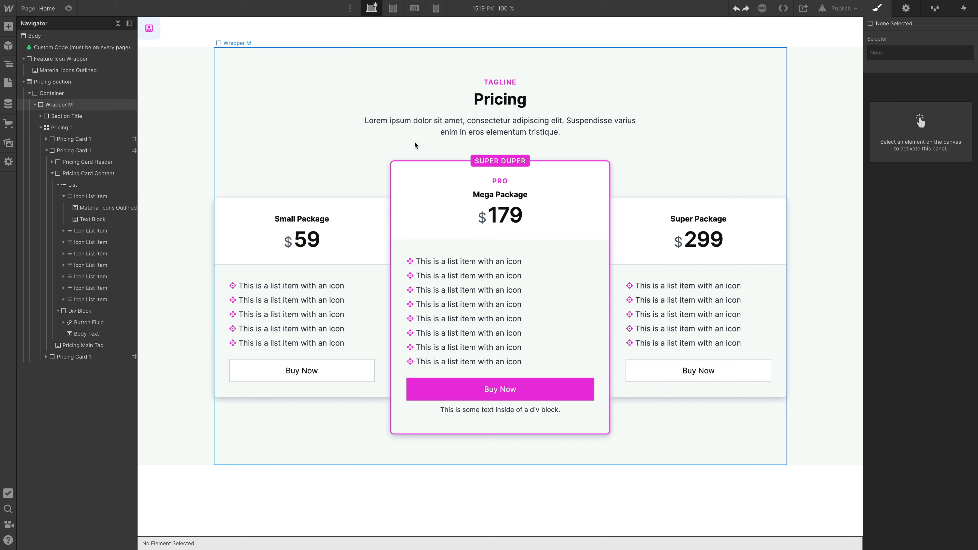
pyautogui.click(119, 324)
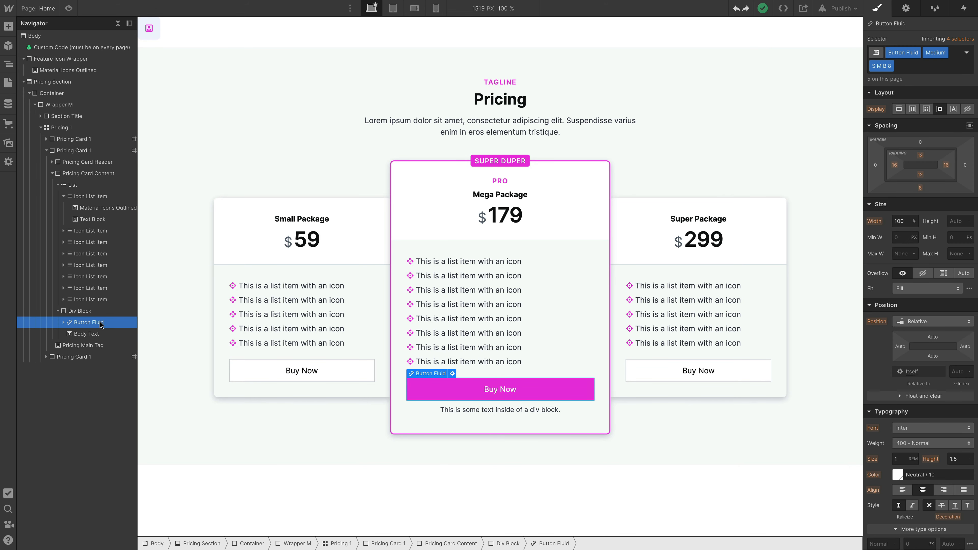
pyautogui.press('Delete')
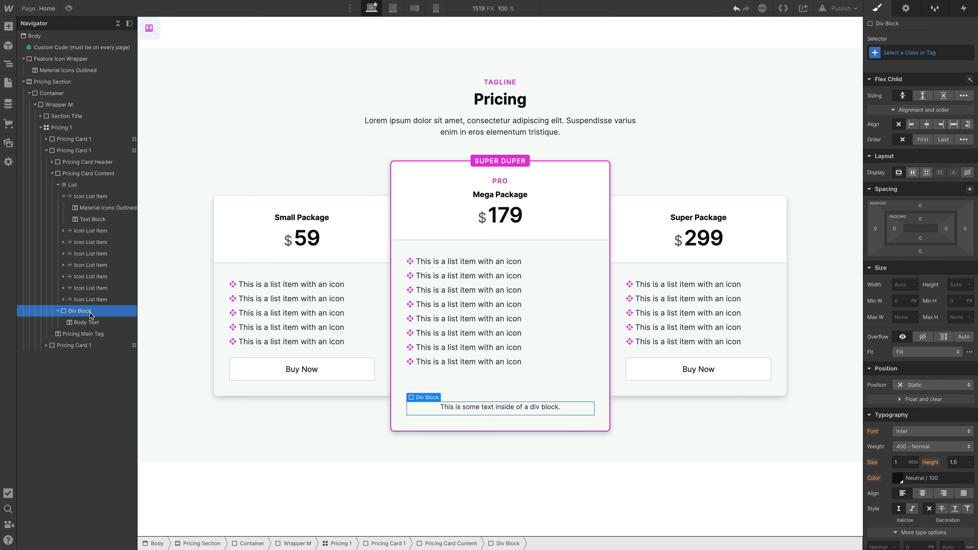
# Find the copied component name in quick search and insert the Button / Medium / Outline / Icon Left symbol into the card's Div Block.
pyautogui.hotkey('ctrl', 'e')
pyautogui.hotkey('ctrl', 'v')
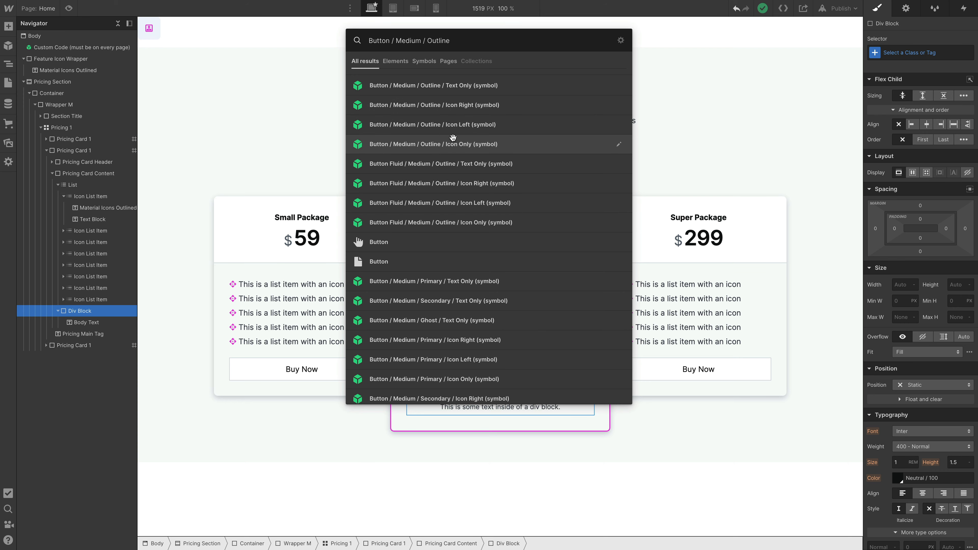
pyautogui.click(473, 128)
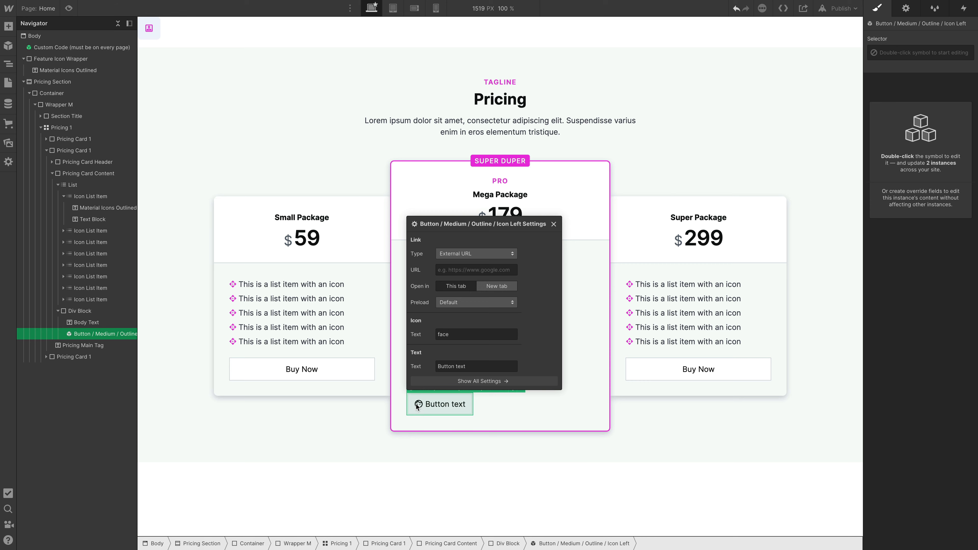
# Set the new button symbol's icon text to lock, keeping the instance linked.
pyautogui.doubleClick(457, 335)
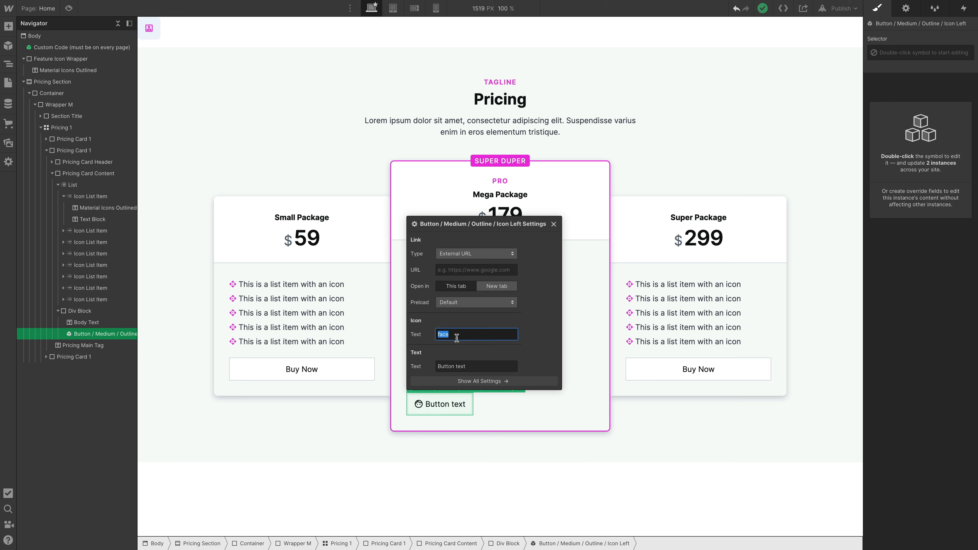
pyautogui.write('lock')
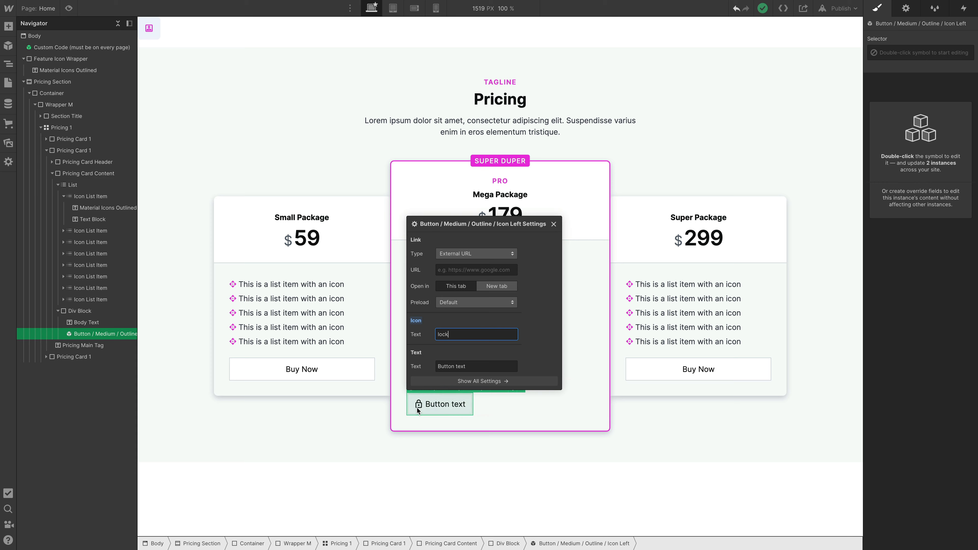
pyautogui.rightClick(450, 411)
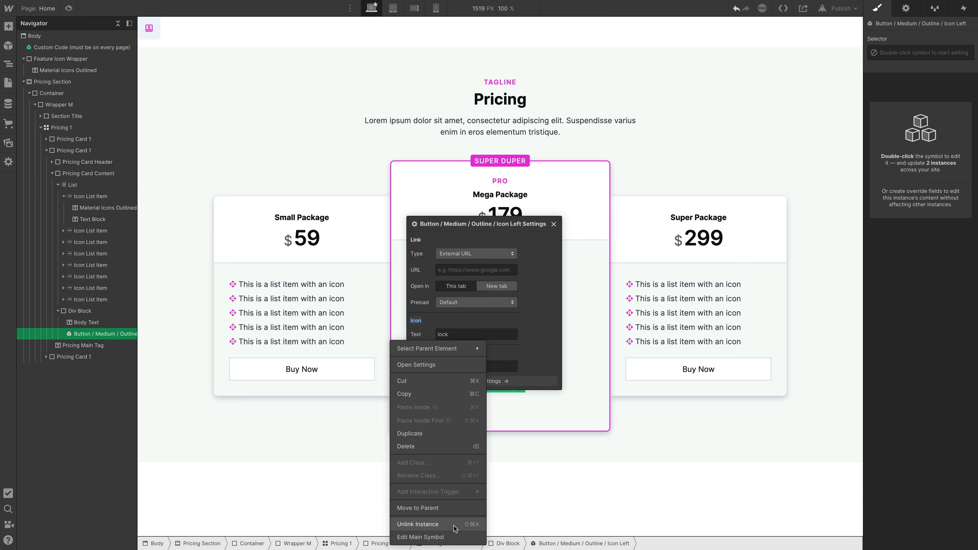
pyautogui.click(587, 451)
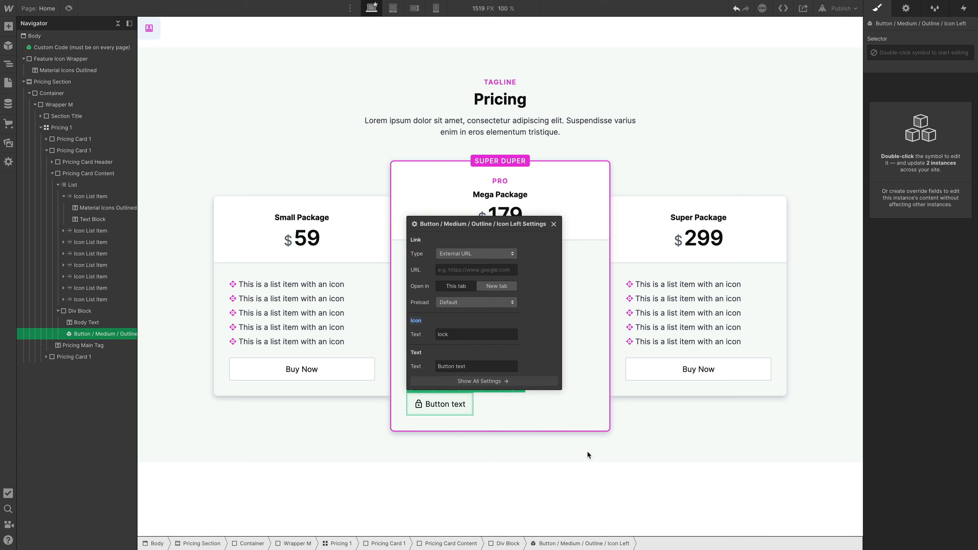